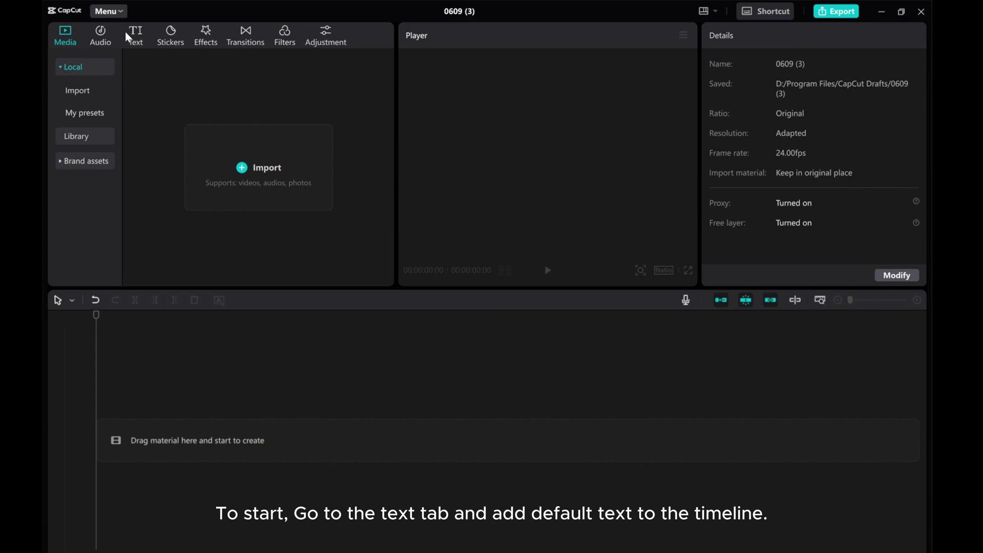
Add a Default text clip and replace its placeholder text with '202'
click(127, 35)
mouse_move(165, 134)
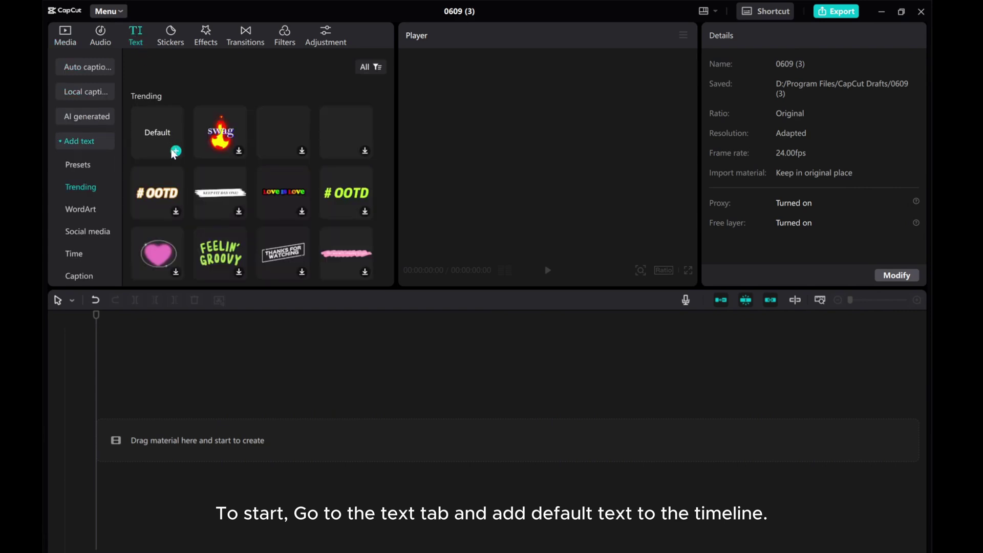
click(176, 151)
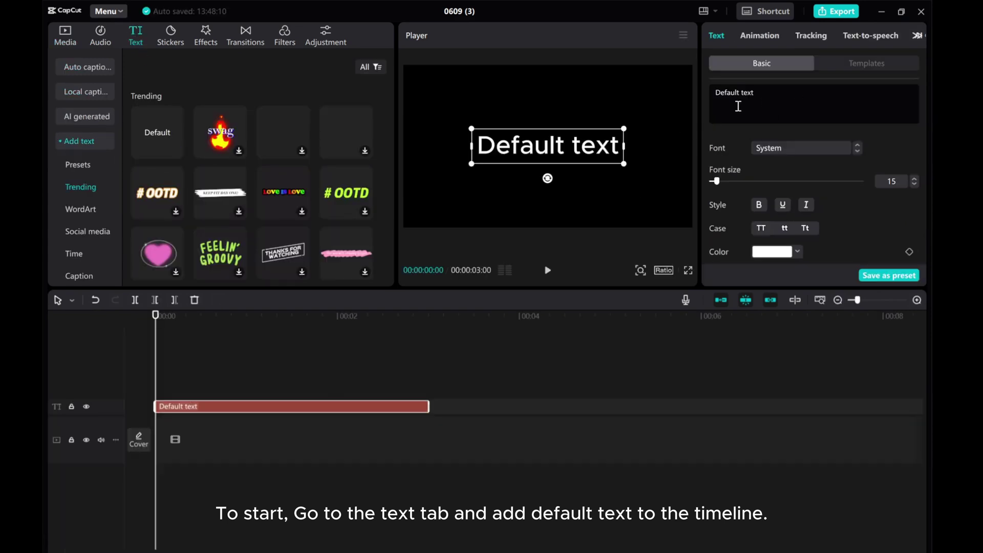
key(ctrl+a)
text(202)
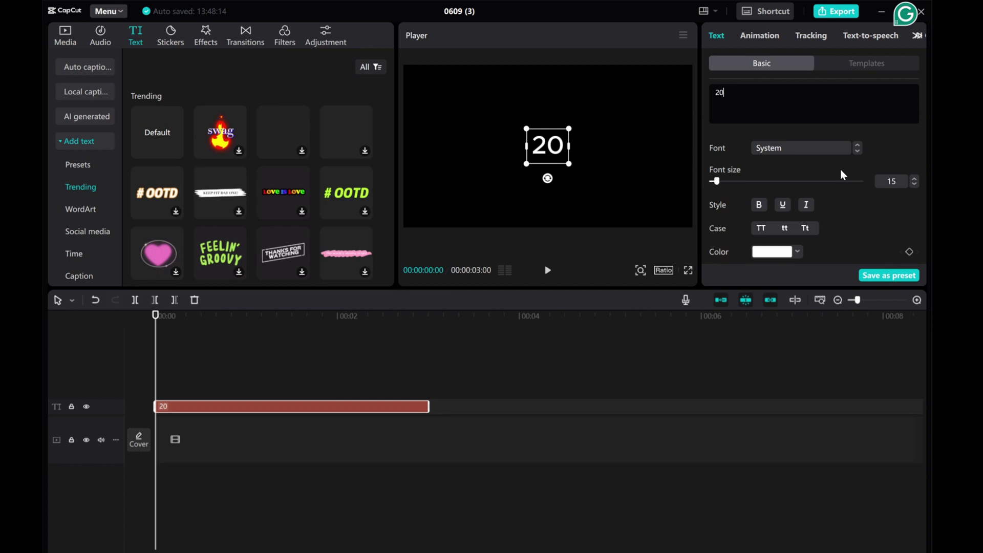
Style the '202' text as bold Bevan at size 52, centred in the frame
click(799, 148)
click(796, 164)
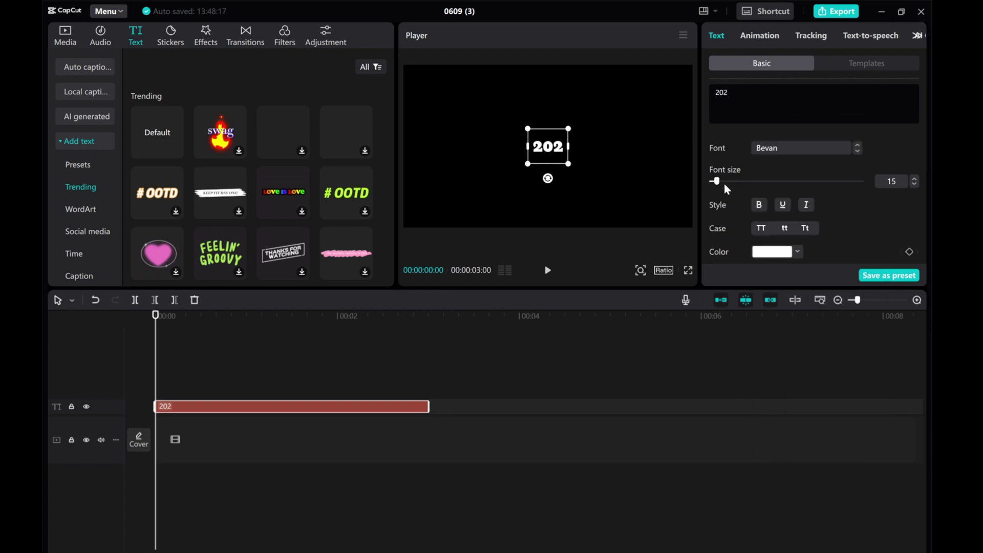
click(760, 205)
drag(721, 182, 736, 182)
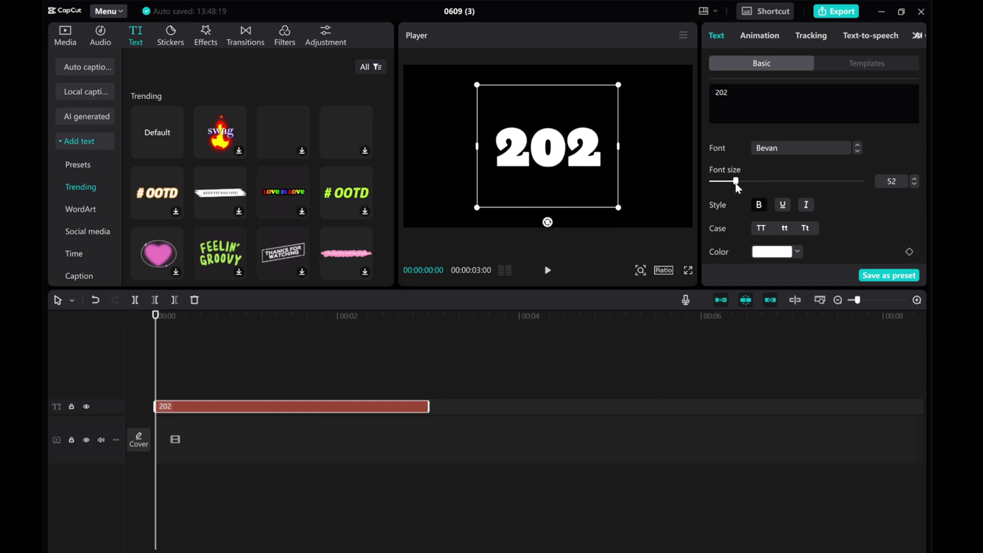
drag(585, 165, 553, 163)
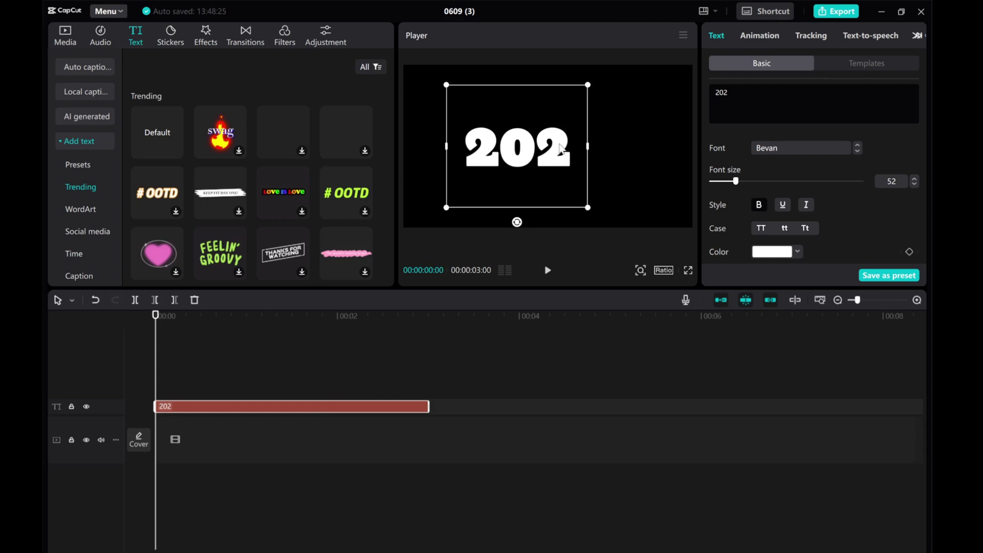
Copy the '202' text clip and paste a duplicate onto a new track above it
right_click(178, 406)
click(198, 310)
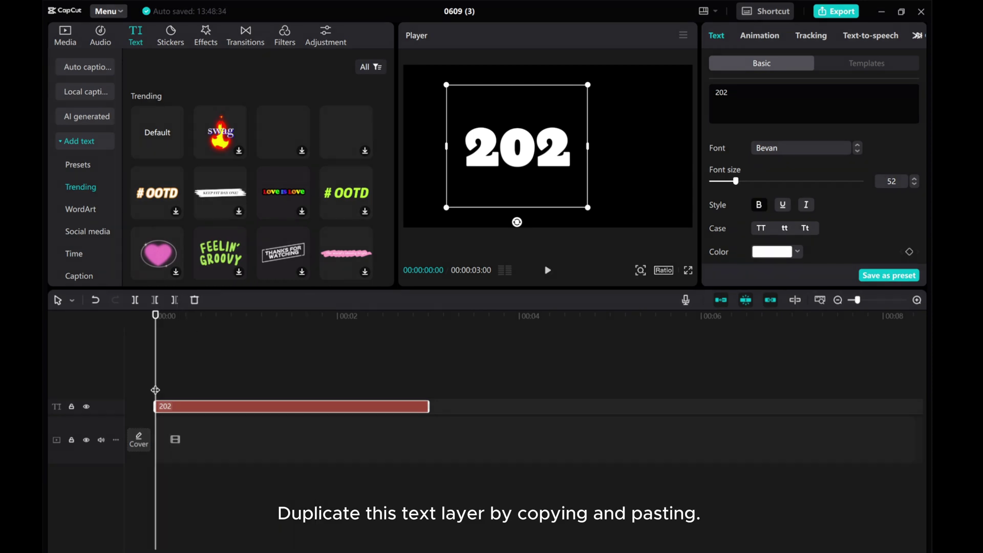
right_click(162, 380)
click(175, 391)
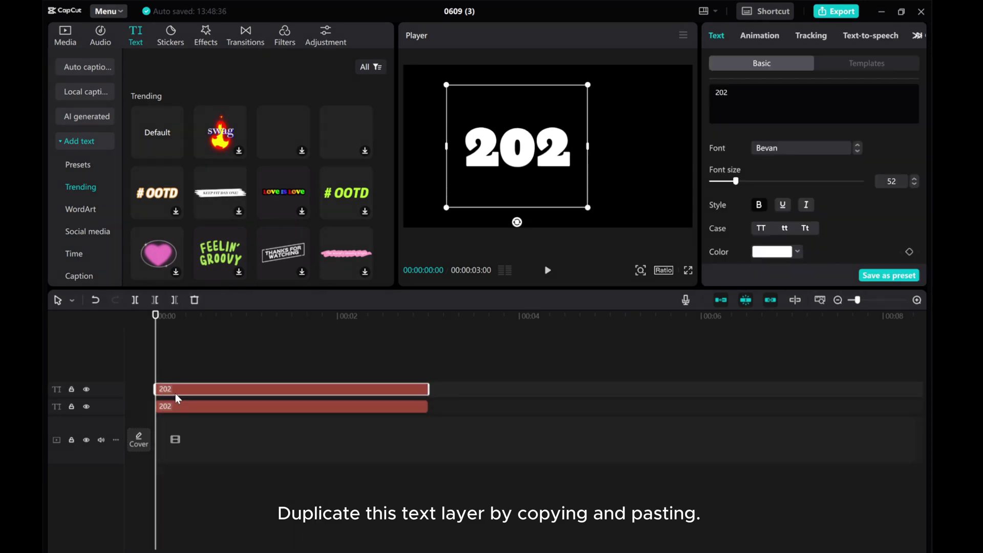
click(235, 404)
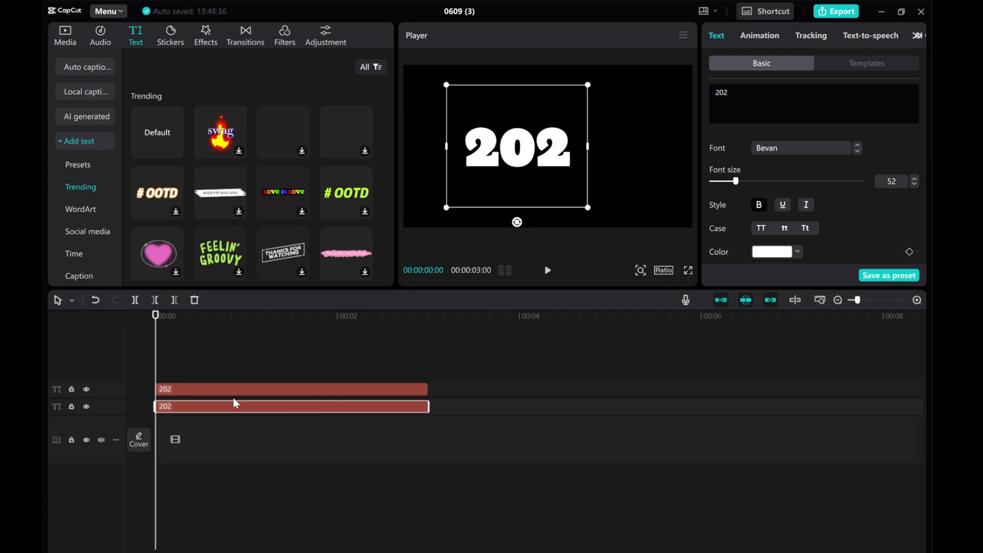
click(237, 390)
Replace the duplicate's text with the digits 0, 1, 2, 3, 4 on separate lines
drag(819, 106, 671, 99)
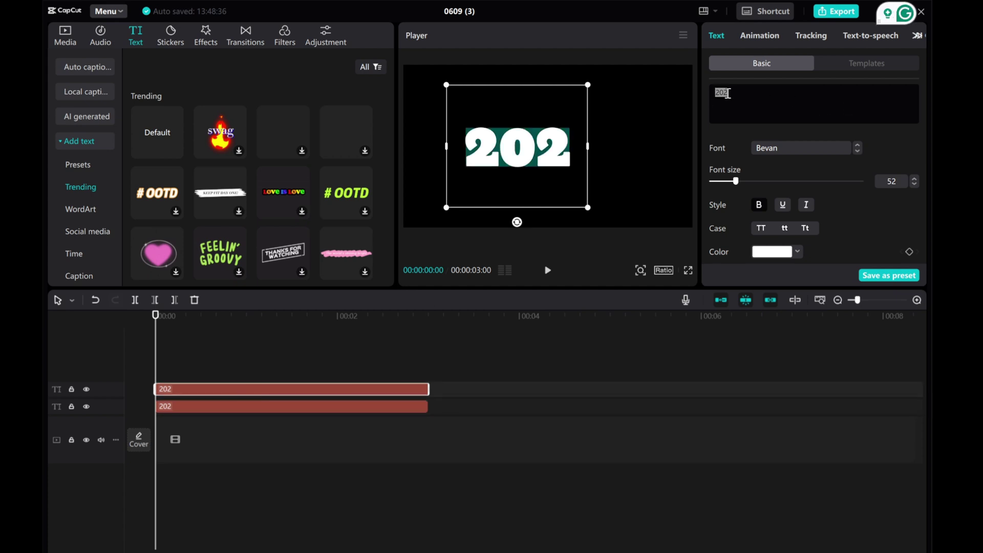
text(1)
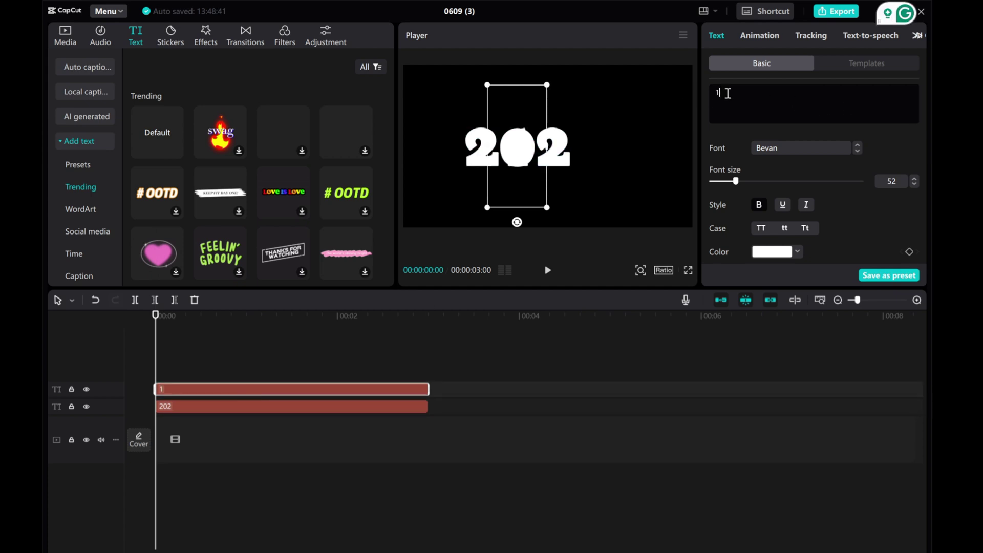
key(BackSpace)
text(0)
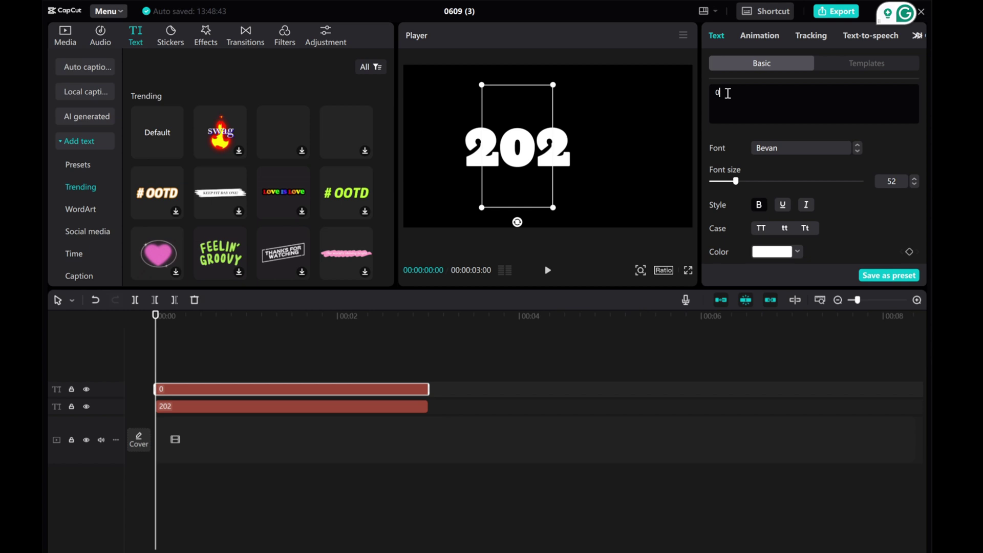
key(Return)
text(1)
key(Return)
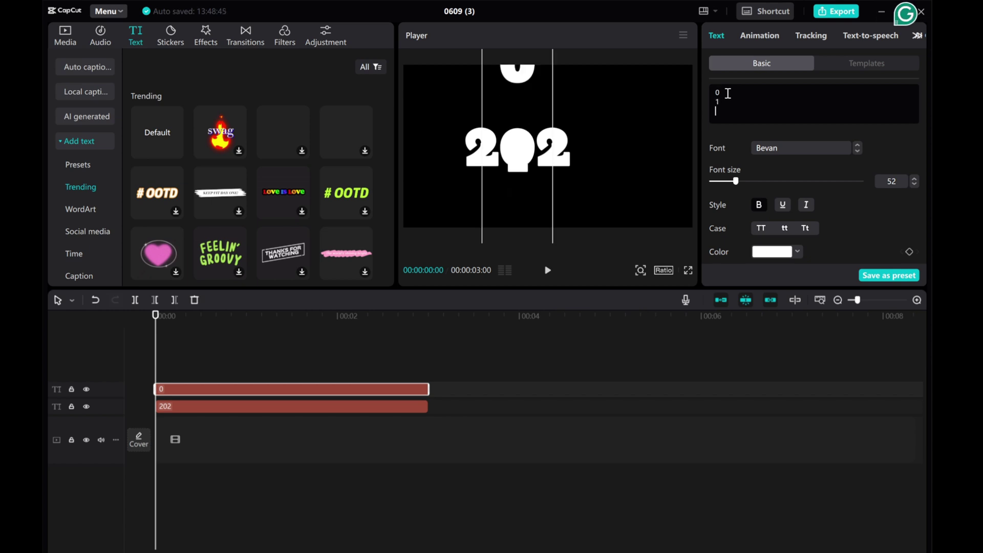
text(2)
key(Return)
text(3)
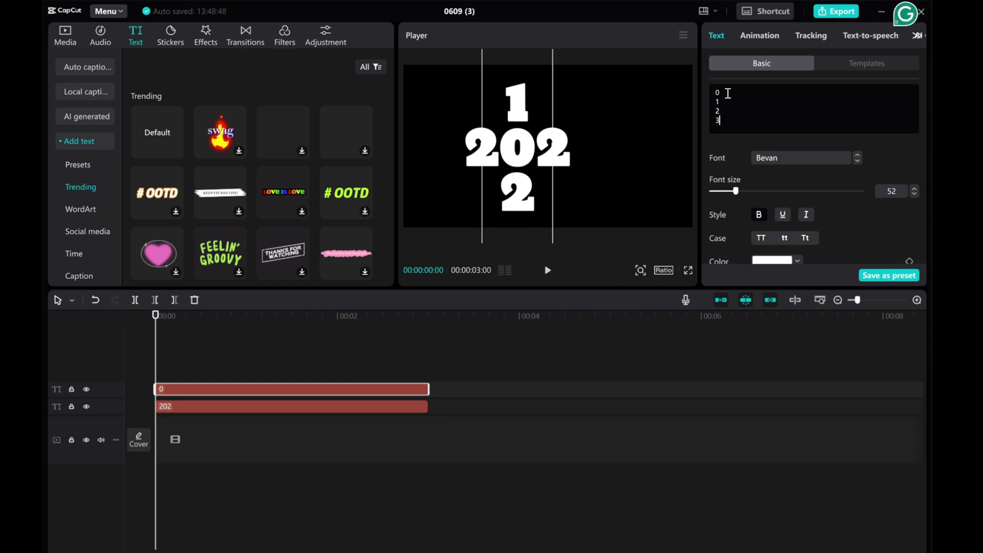
key(Return)
text(4)
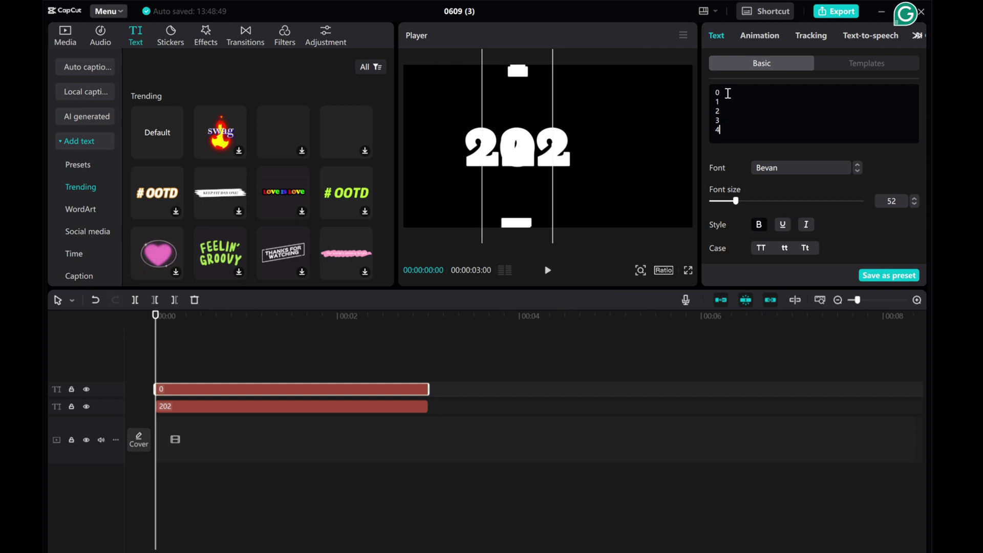
Shift the digit stack right and set its line spacing to -8
drag(523, 156, 610, 236)
scroll(753, 200, down, 5)
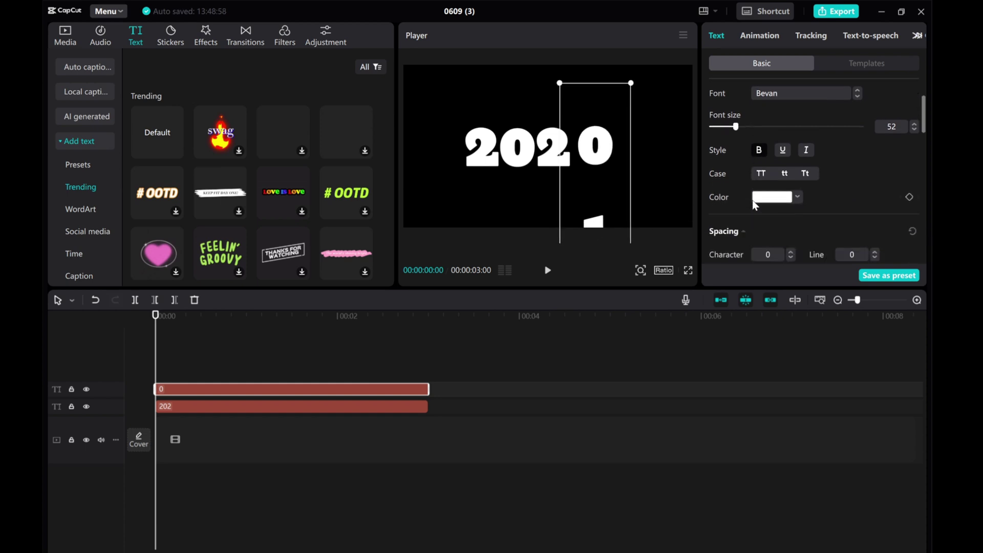
scroll(788, 185, up, 5)
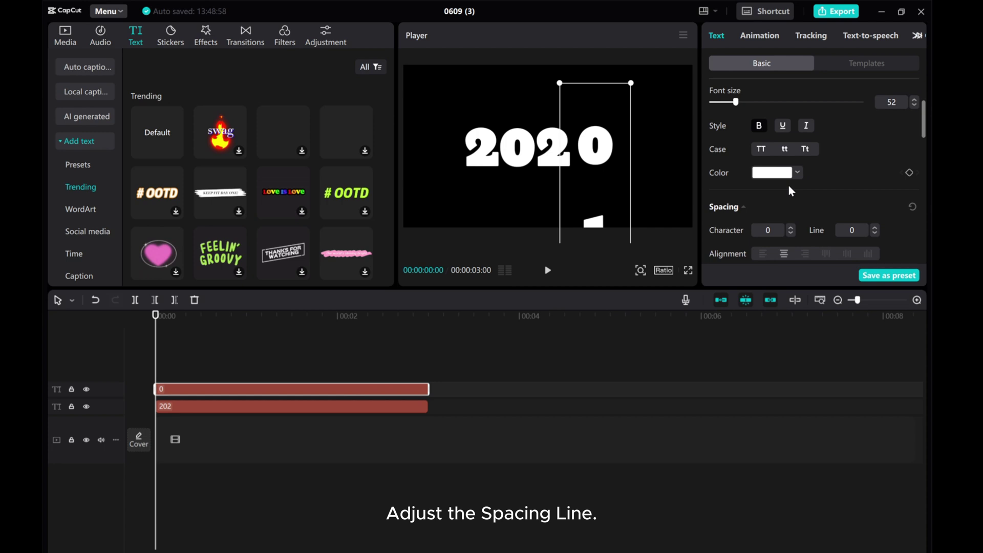
scroll(795, 185, down, 5)
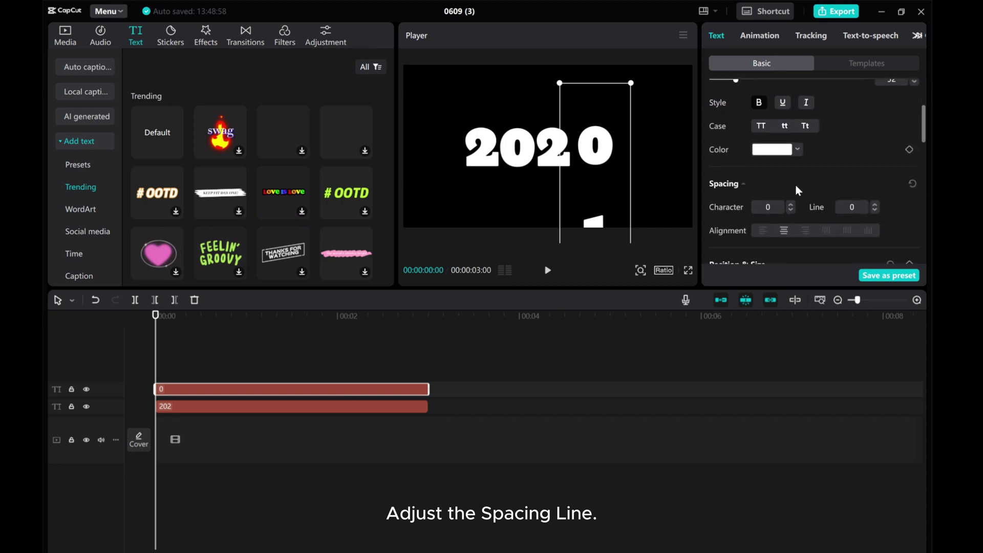
click(874, 193)
click(875, 193)
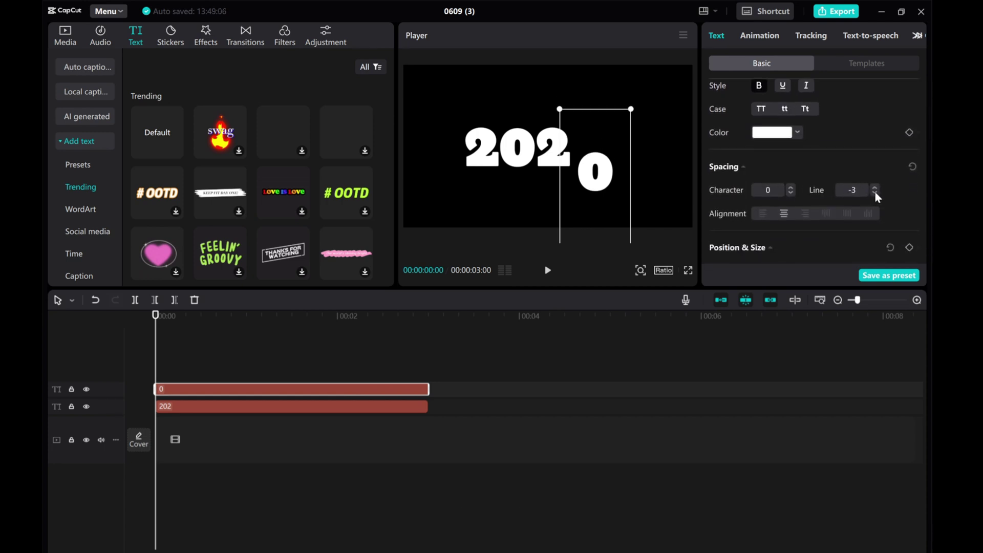
click(875, 193)
click(875, 193)
double_click(609, 156)
key(Return)
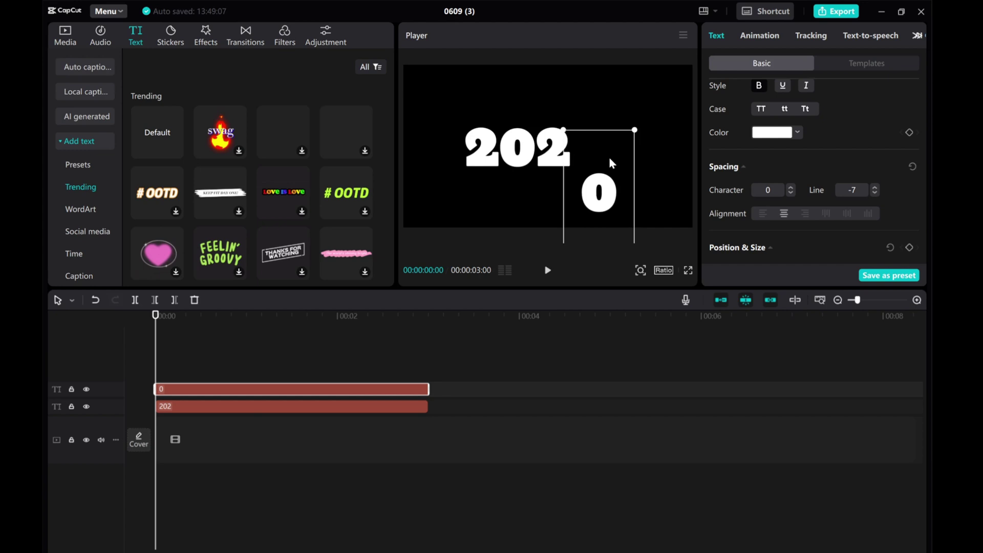
text(1)
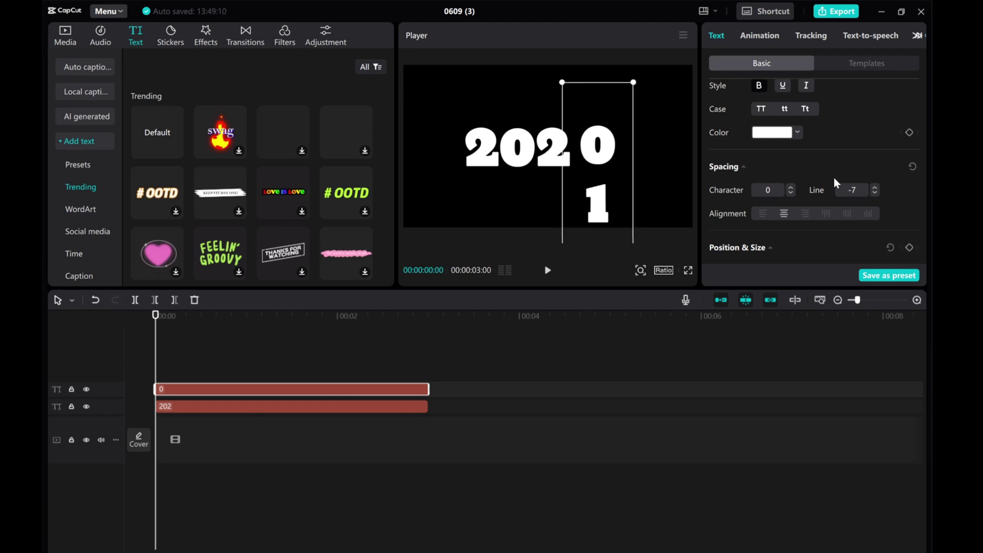
click(876, 193)
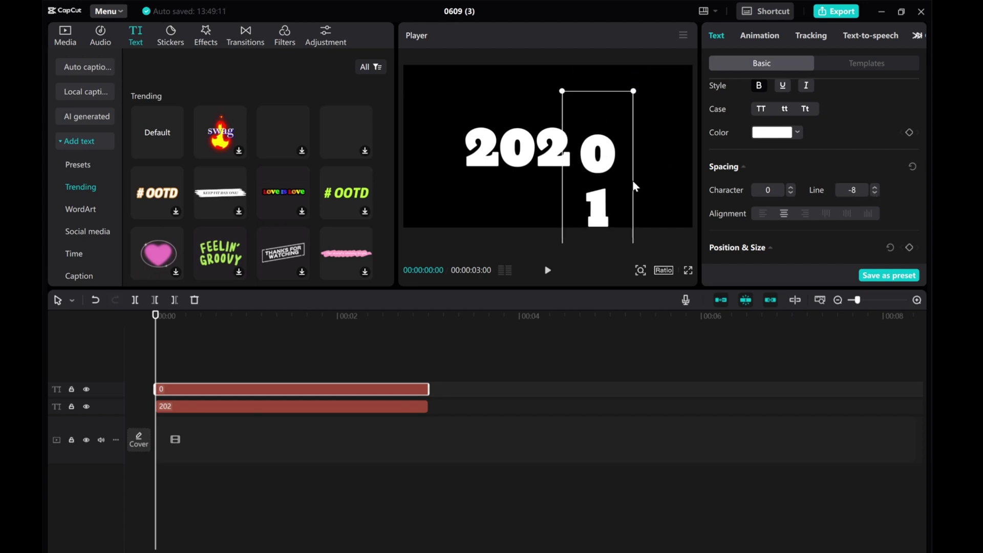
Scale down the digit column and place it just right of '202'
drag(607, 164, 606, 160)
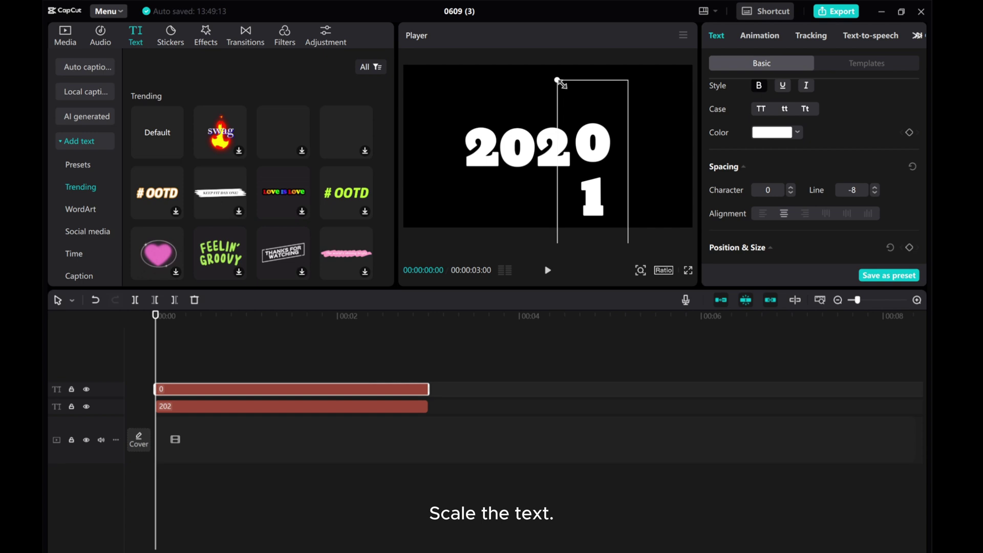
drag(557, 81, 574, 154)
drag(598, 199, 620, 116)
drag(594, 78, 600, 80)
drag(627, 125, 609, 123)
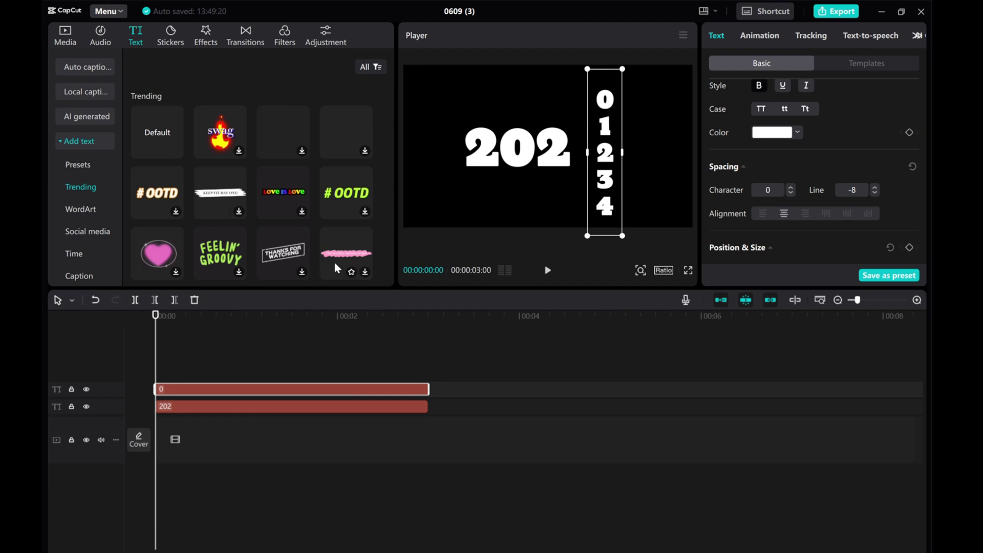
Turn the digit clip and the '202' clip each into a compound clip
right_click(206, 389)
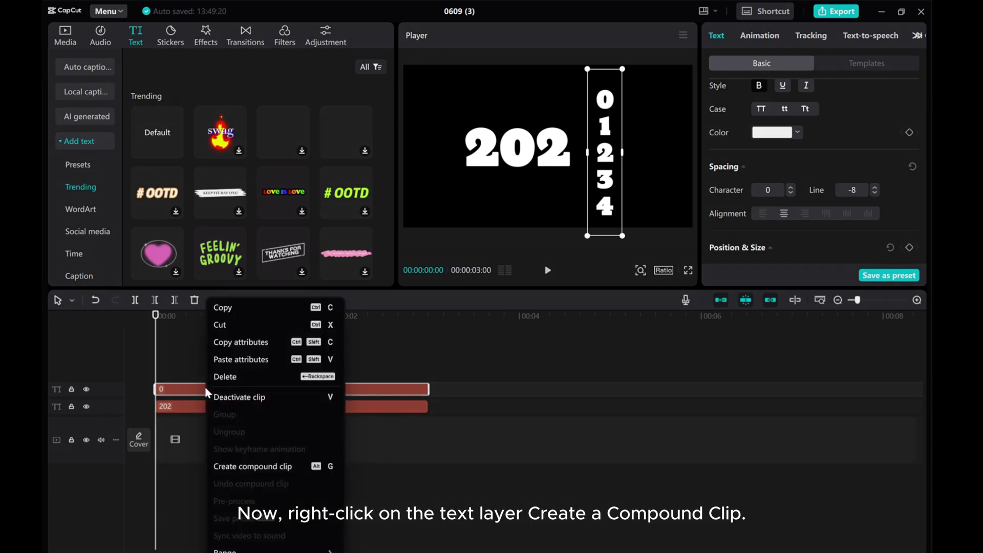
click(243, 466)
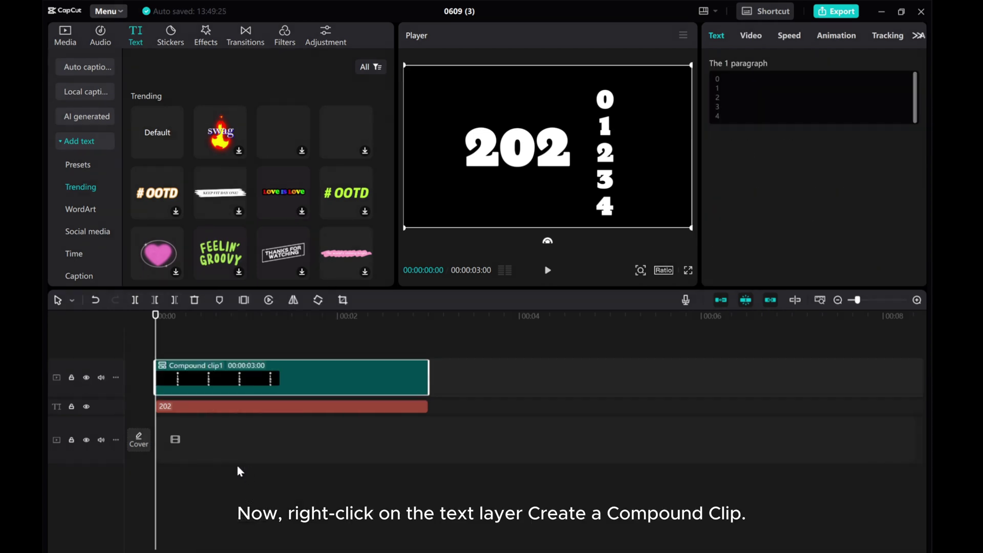
click(175, 406)
right_click(172, 406)
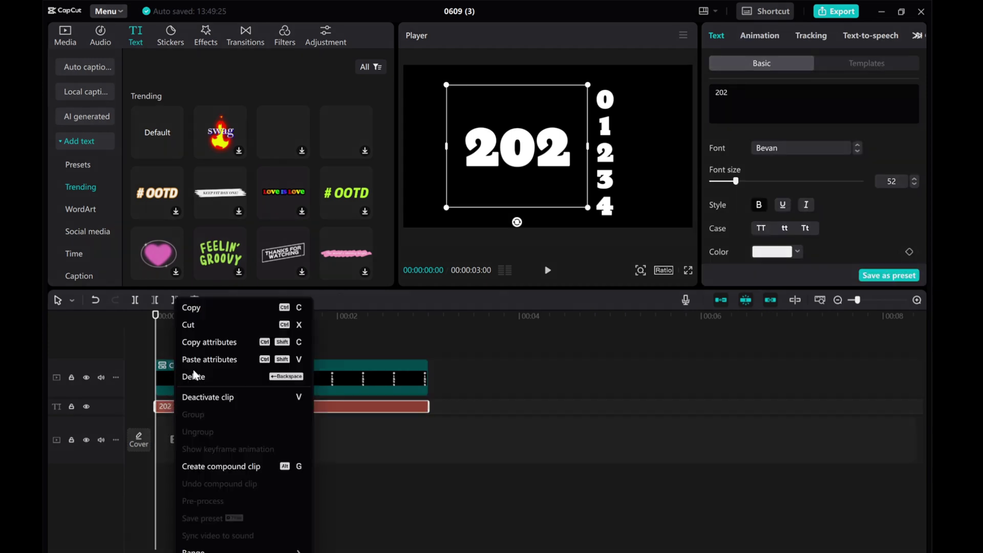
click(213, 466)
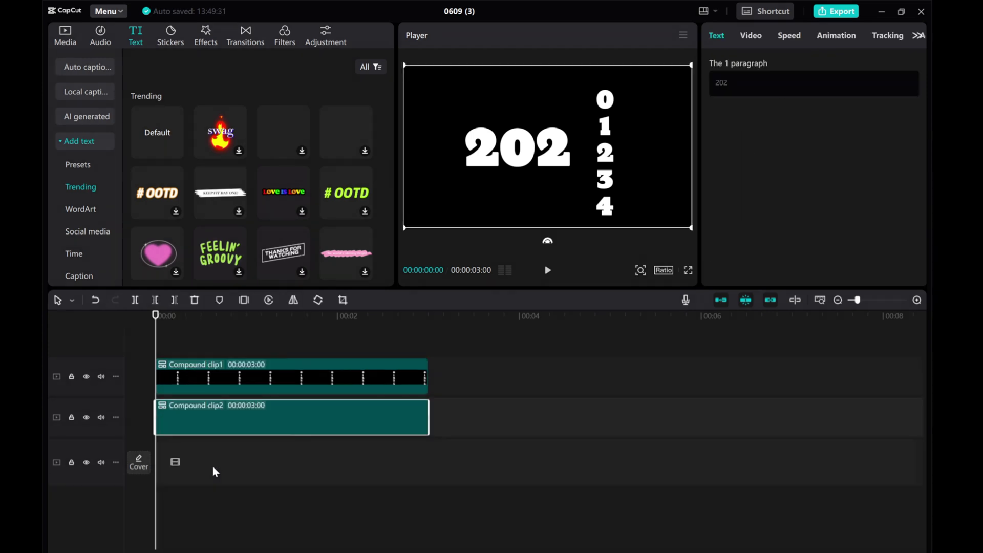
click(228, 376)
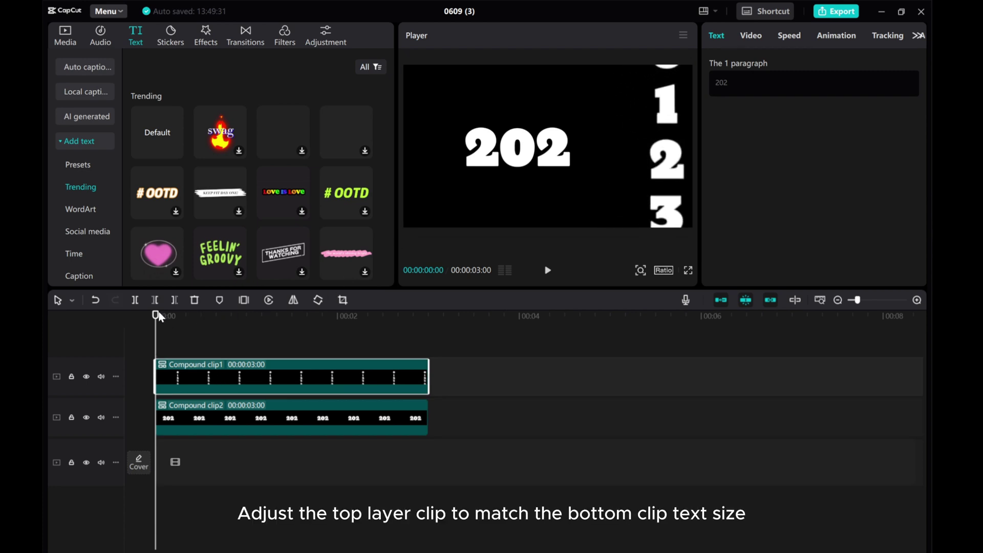
Scale the digit column to 222% and align its 0 after '202' to read 2020
drag(648, 165, 596, 194)
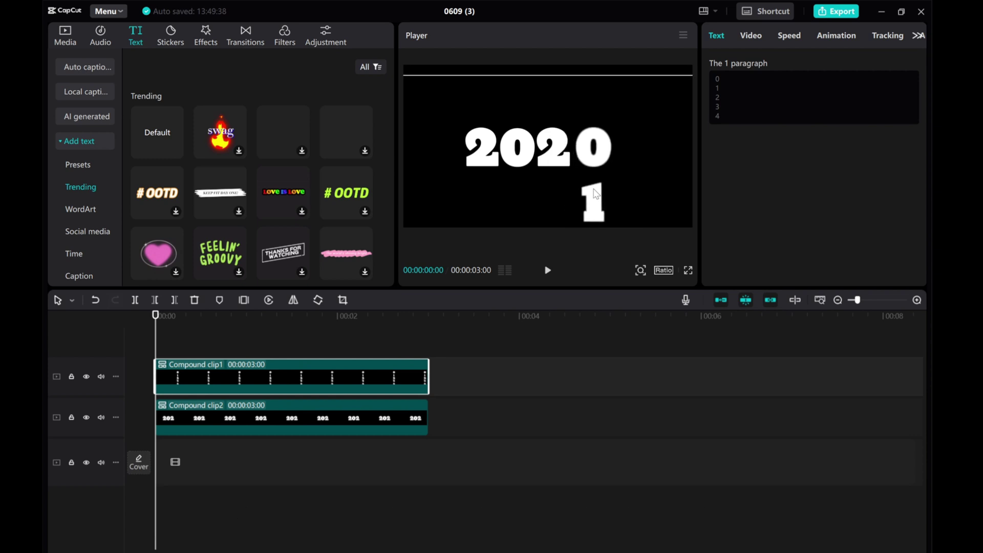
click(751, 36)
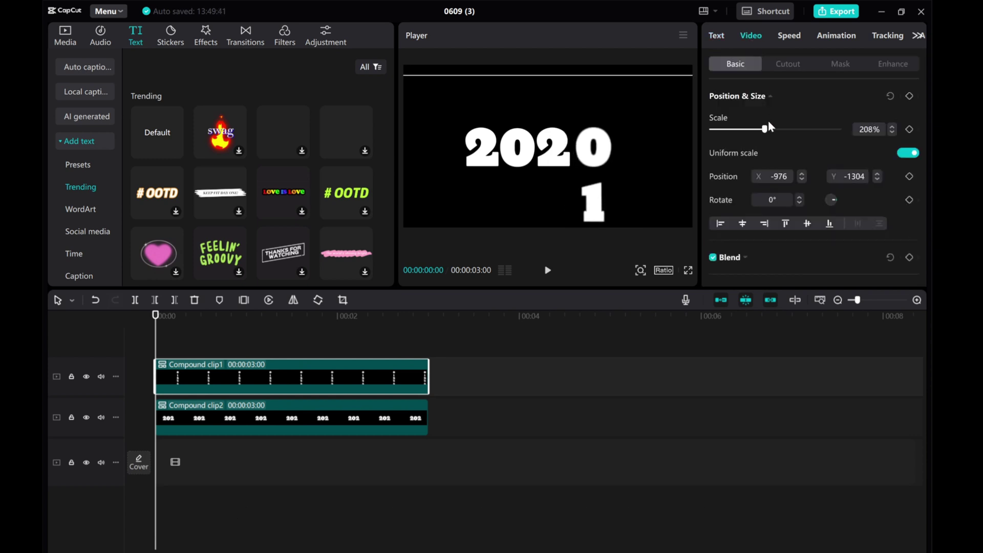
drag(765, 129, 770, 130)
mouse_move(607, 161)
mouse_down()
mouse_move(526, 170)
mouse_move(597, 167)
mouse_up()
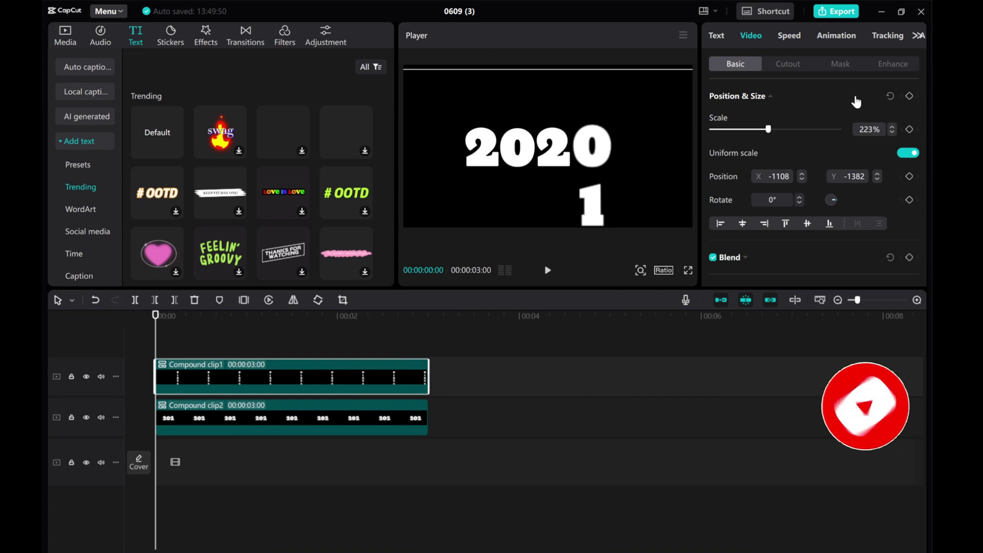
click(893, 132)
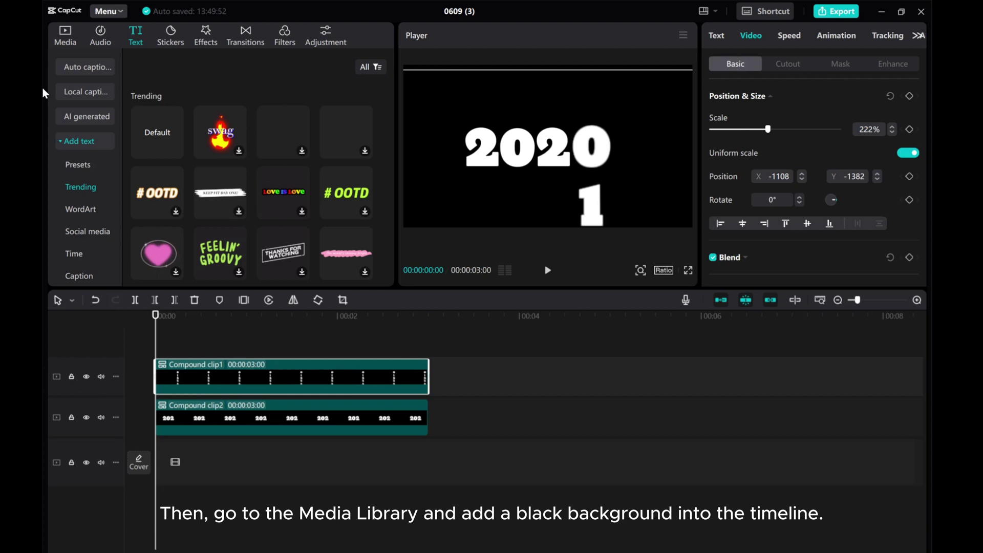
Add the white Library background clip on a new top track, trimmed to end at 00:03
click(65, 36)
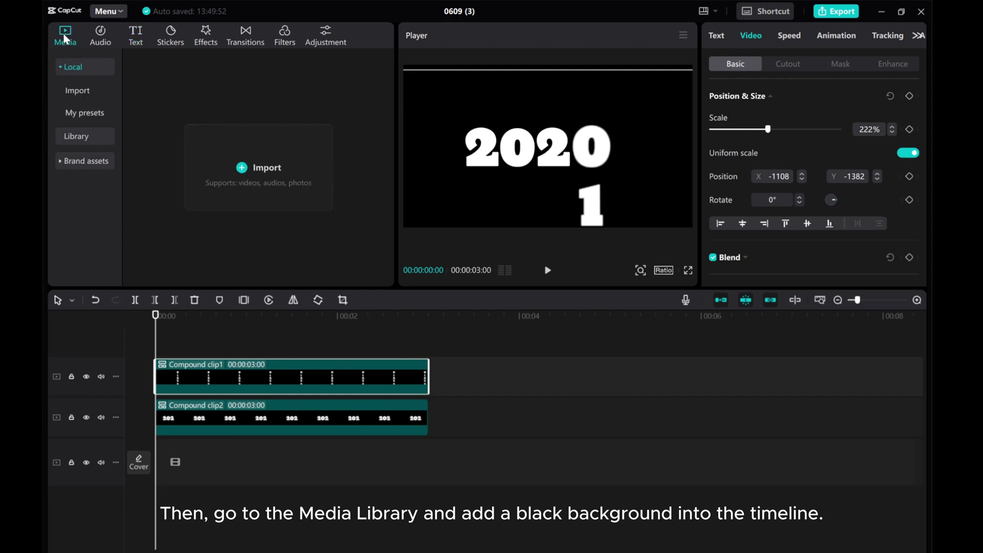
click(62, 137)
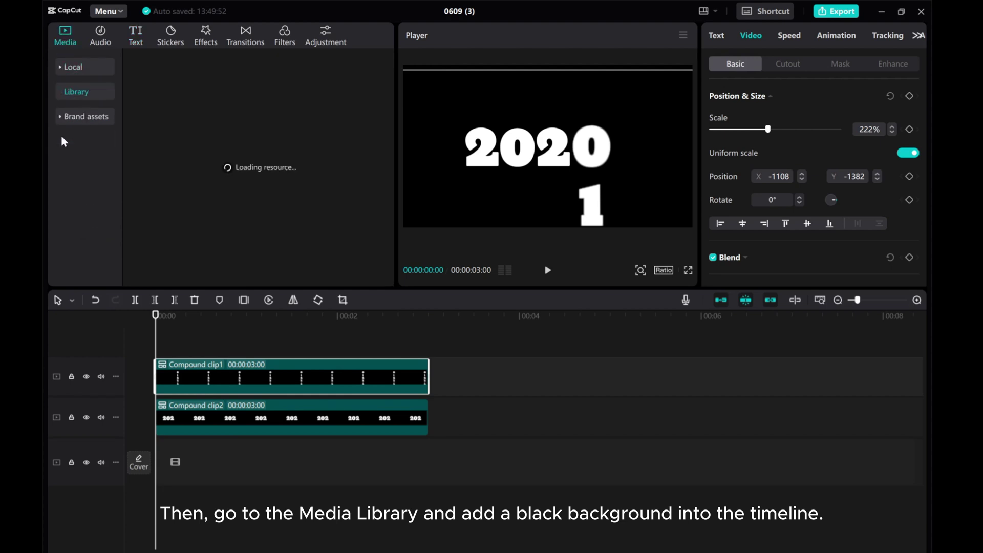
click(62, 92)
click(74, 162)
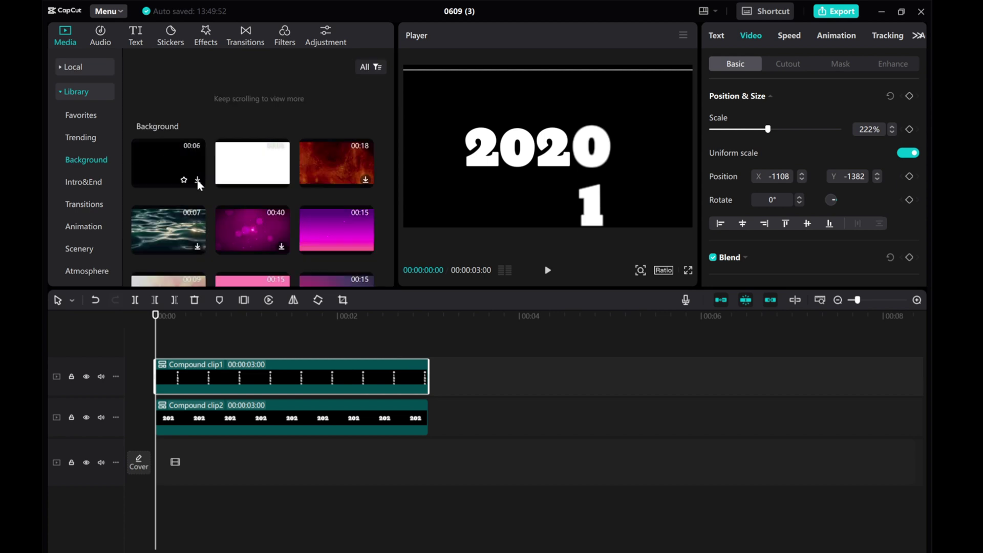
click(198, 181)
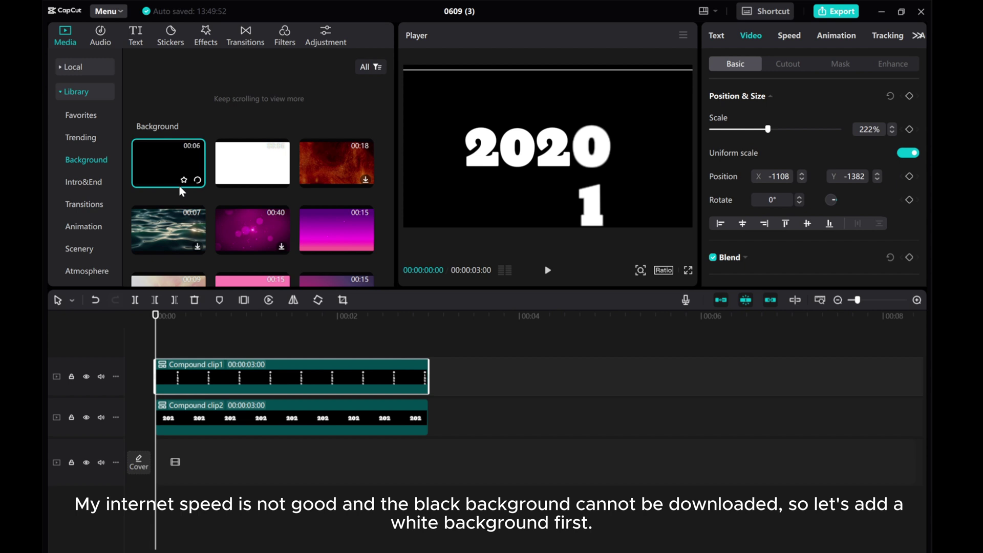
mouse_move(275, 180)
click(282, 180)
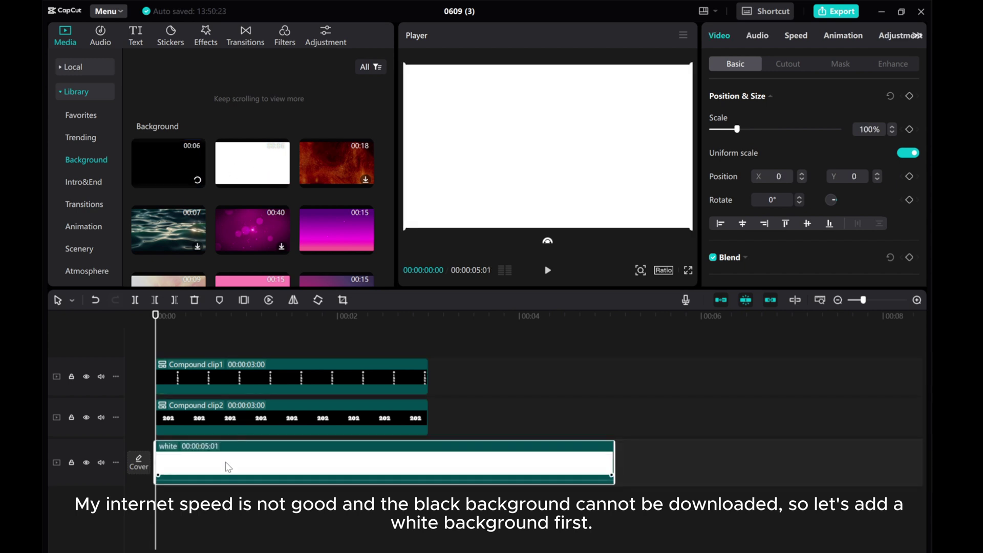
drag(229, 466, 229, 344)
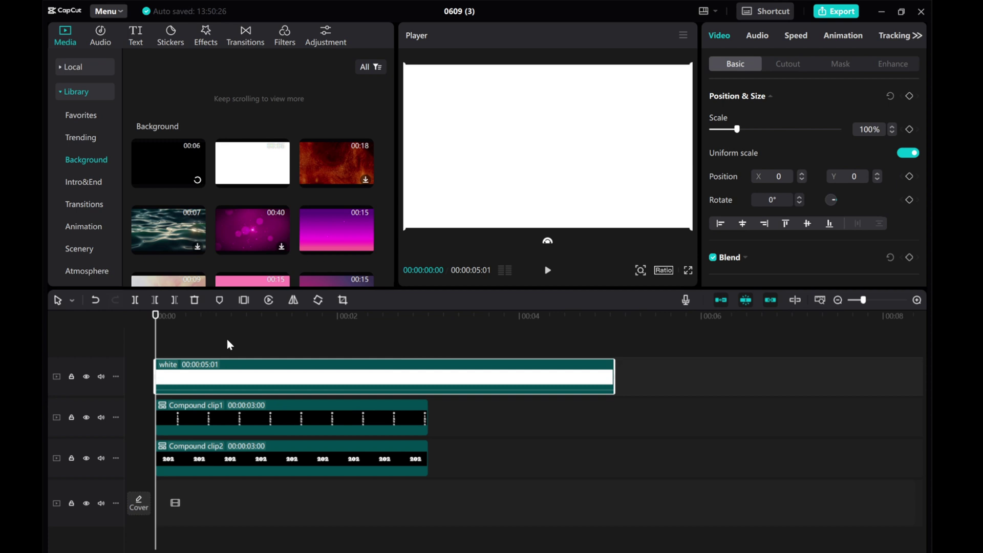
drag(612, 376, 426, 380)
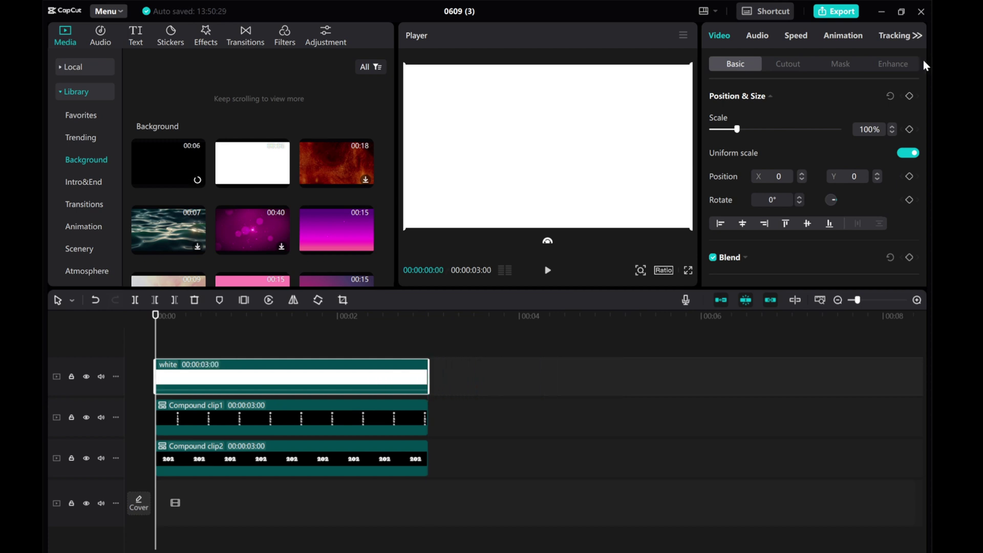
Lower the background clip's saturation and brightness to -50 in Adjustment
click(918, 41)
click(888, 39)
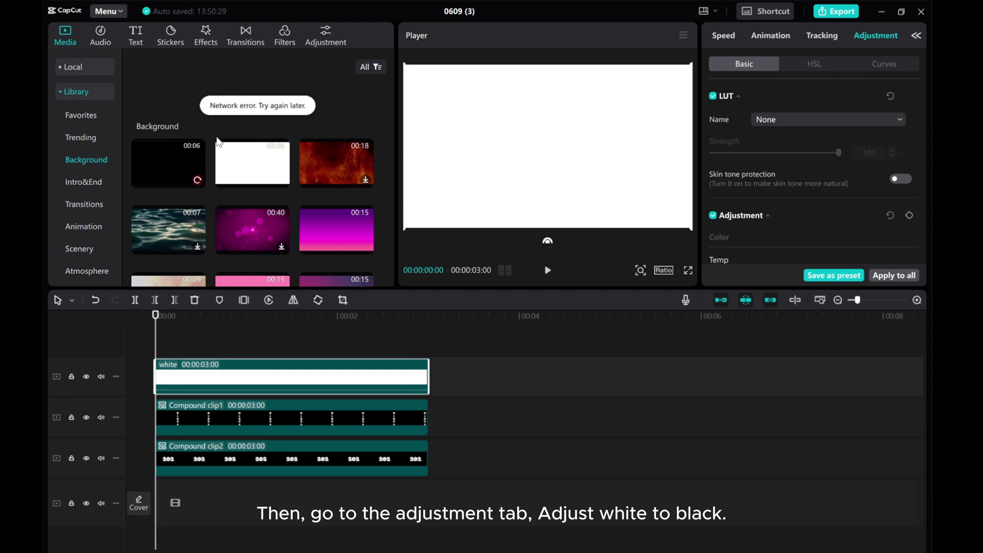
scroll(777, 176, down, 3)
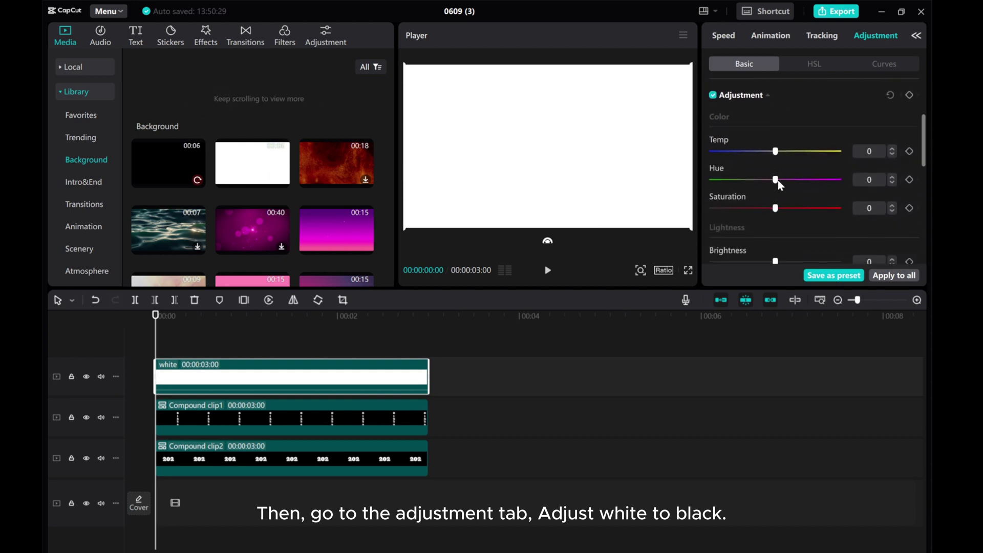
drag(776, 177, 712, 177)
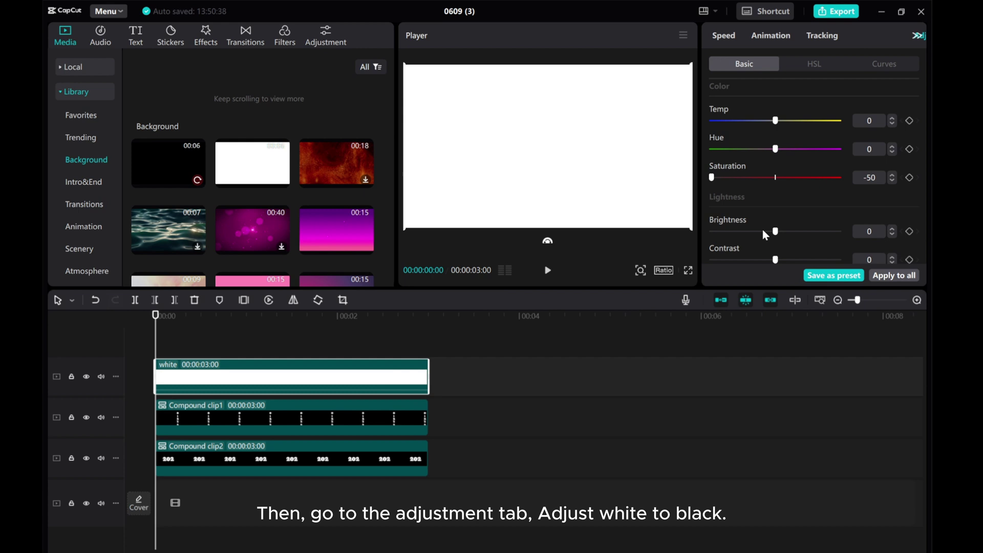
scroll(762, 215, down, 1)
drag(775, 177, 712, 177)
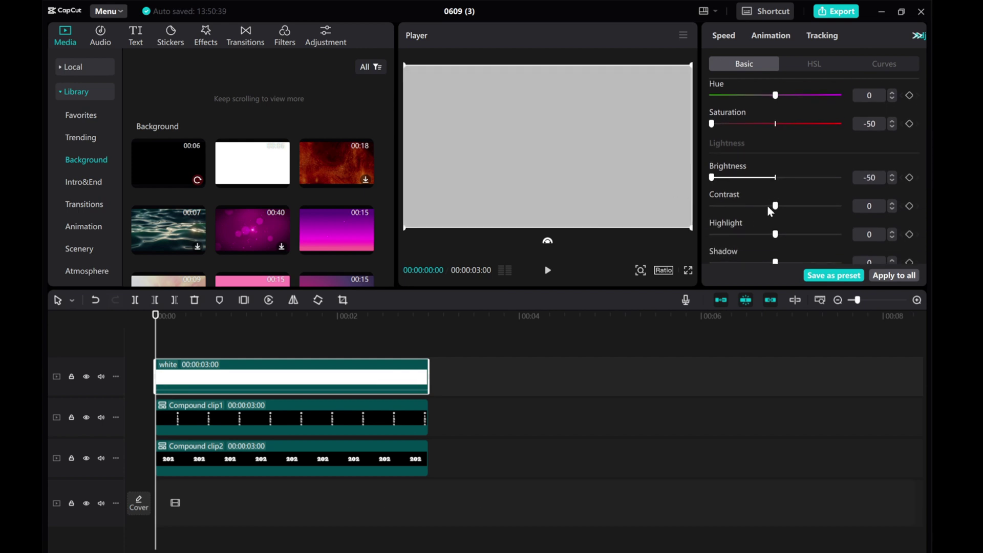
Drop its contrast, highlights, shadows, whites and blacks to -50, turning it black
drag(771, 208, 712, 206)
scroll(738, 232, down, 1)
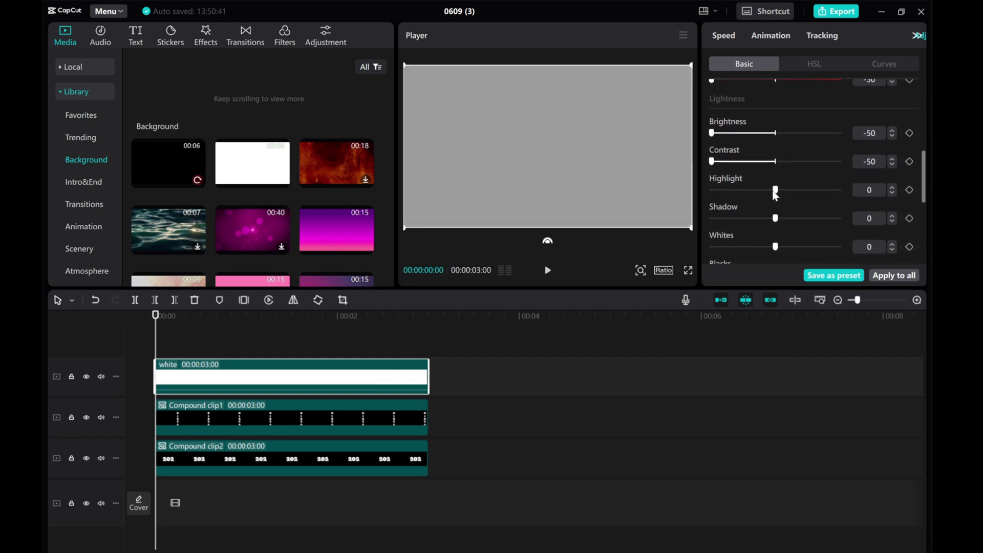
drag(775, 190, 712, 191)
drag(770, 220, 735, 219)
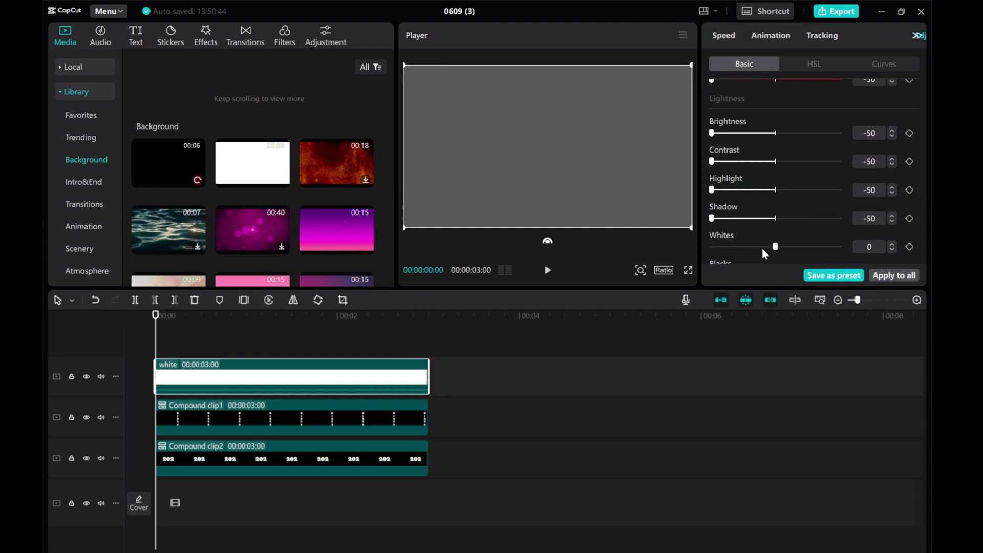
drag(764, 253, 712, 247)
scroll(775, 240, down, 2)
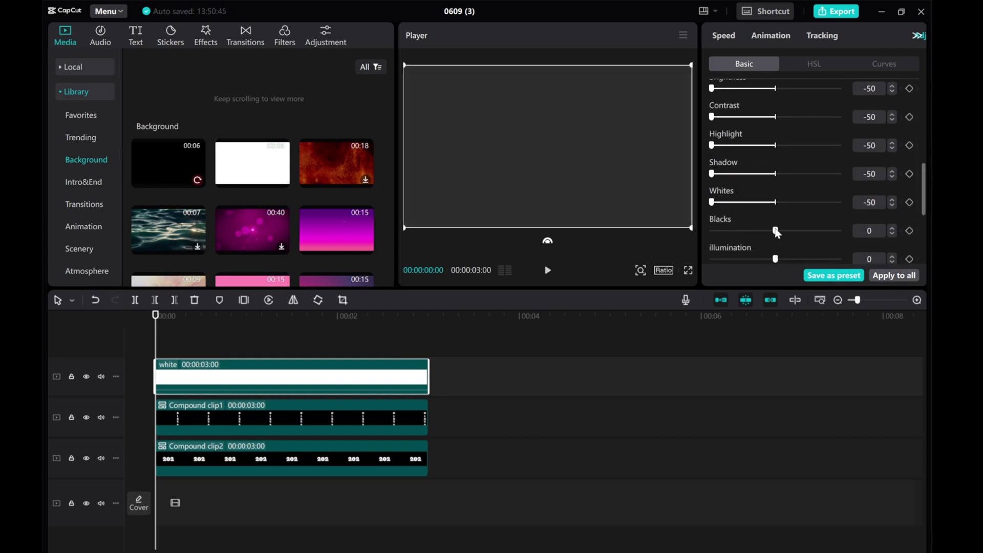
drag(776, 231, 640, 233)
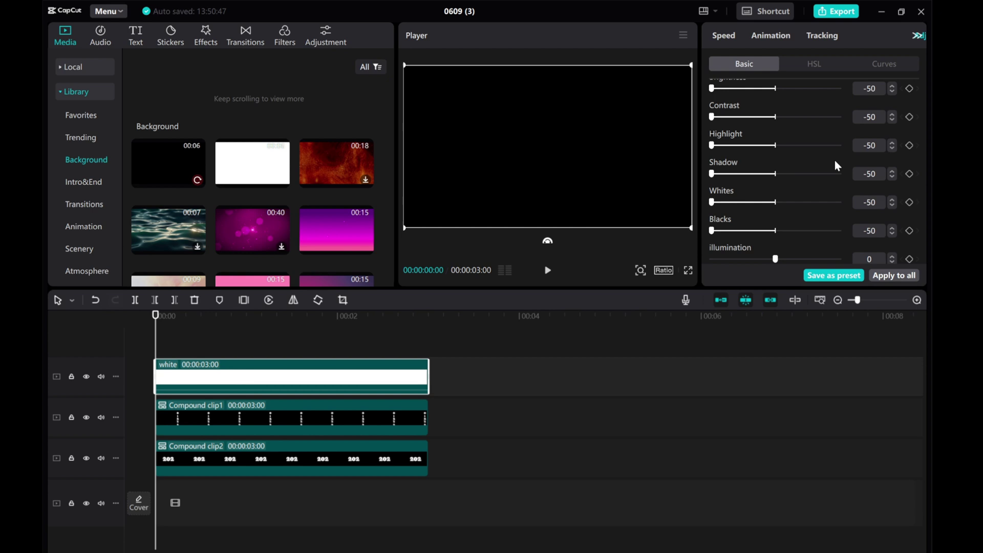
Apply a Mirror mask to the blackened background clip
click(916, 38)
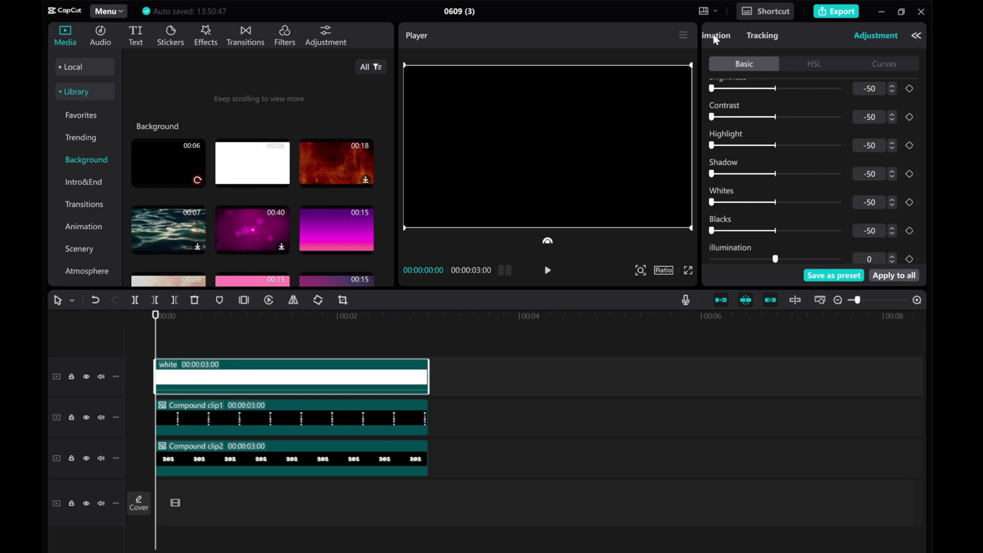
click(916, 36)
click(722, 37)
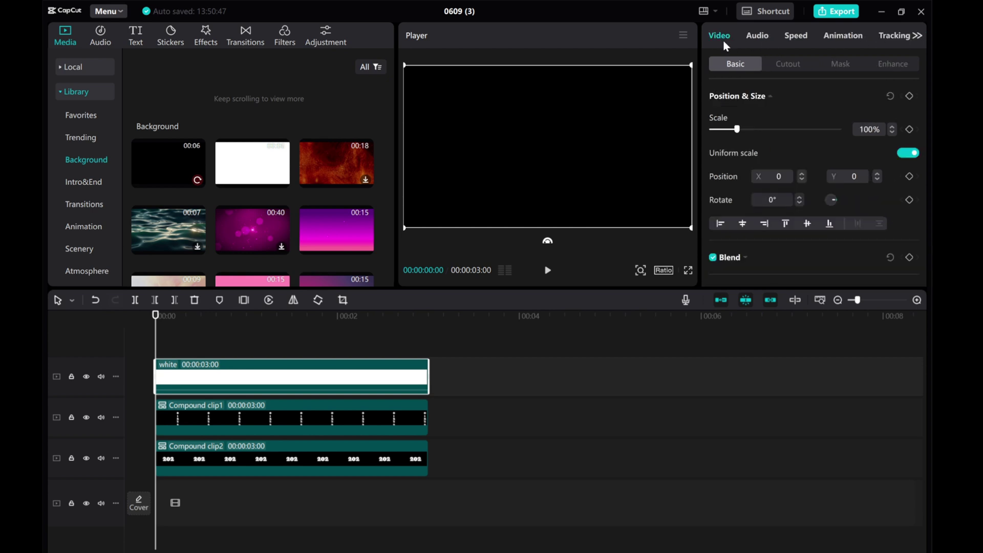
click(835, 65)
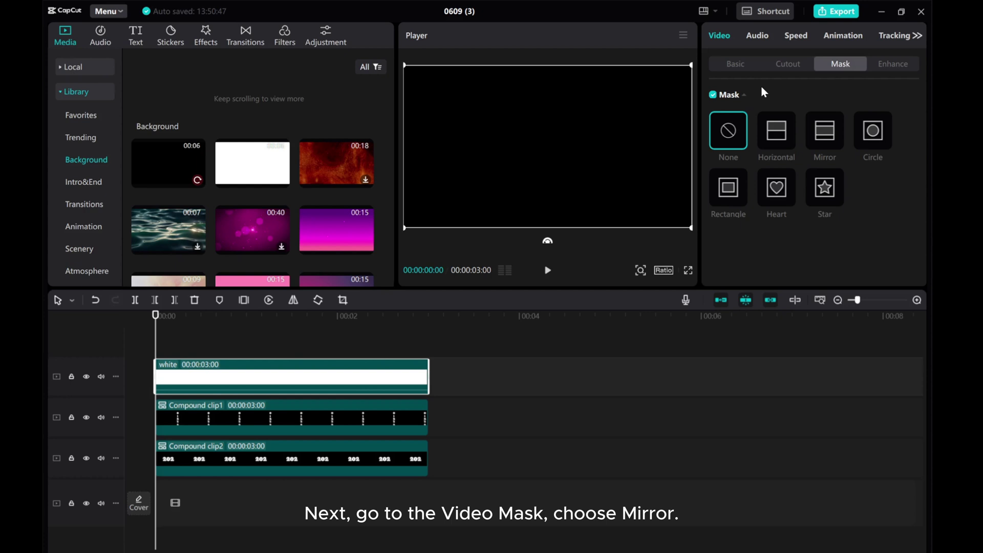
click(826, 144)
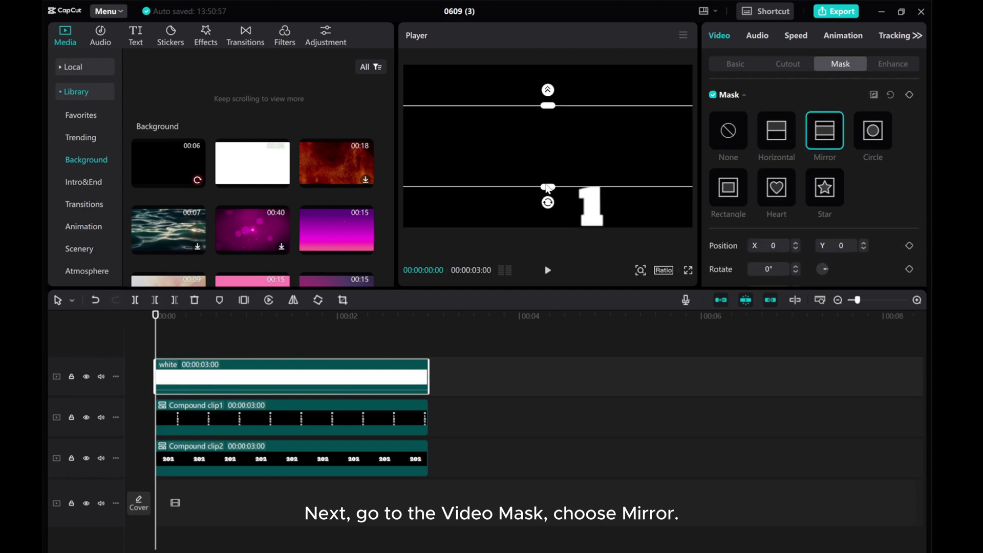
Invert the mask and narrow it to a horizontal band showing 2020
drag(549, 187, 548, 181)
click(874, 96)
drag(548, 117, 552, 89)
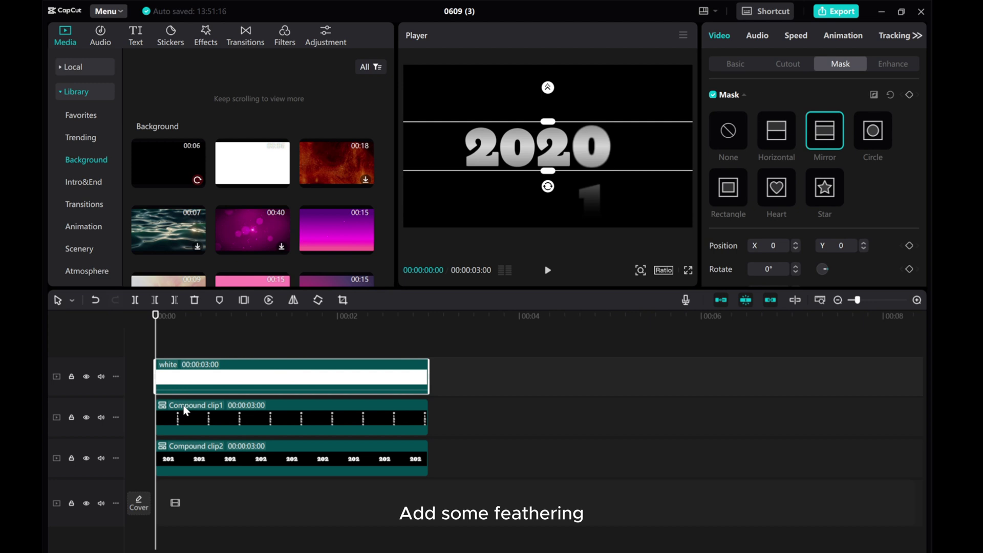
Add a starting position keyframe on Compound clip1, then move to the clips' end
click(179, 419)
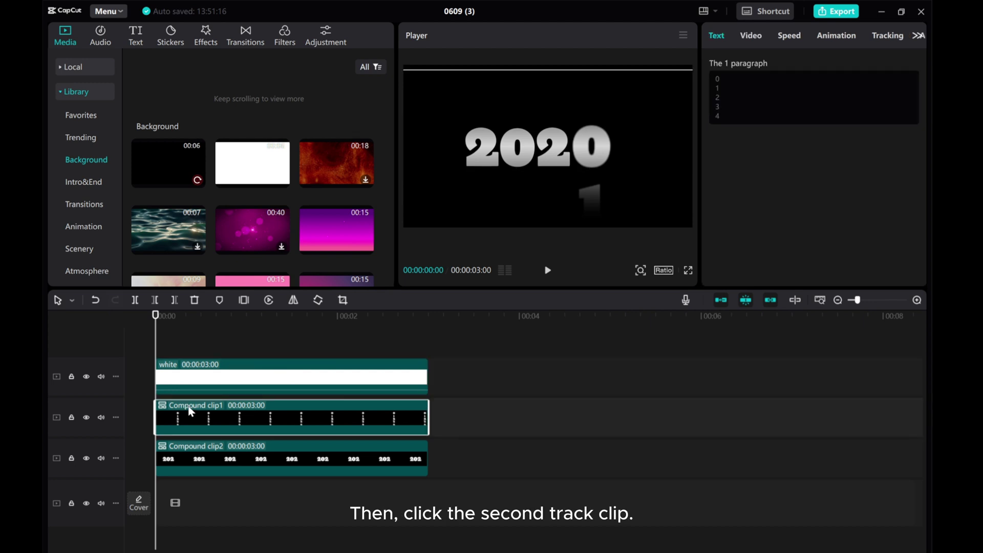
click(751, 38)
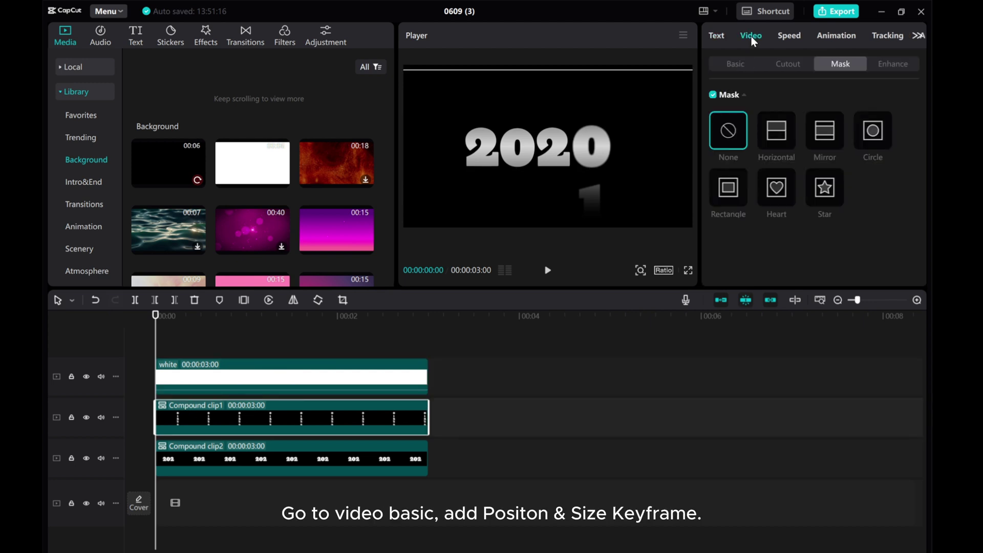
click(727, 62)
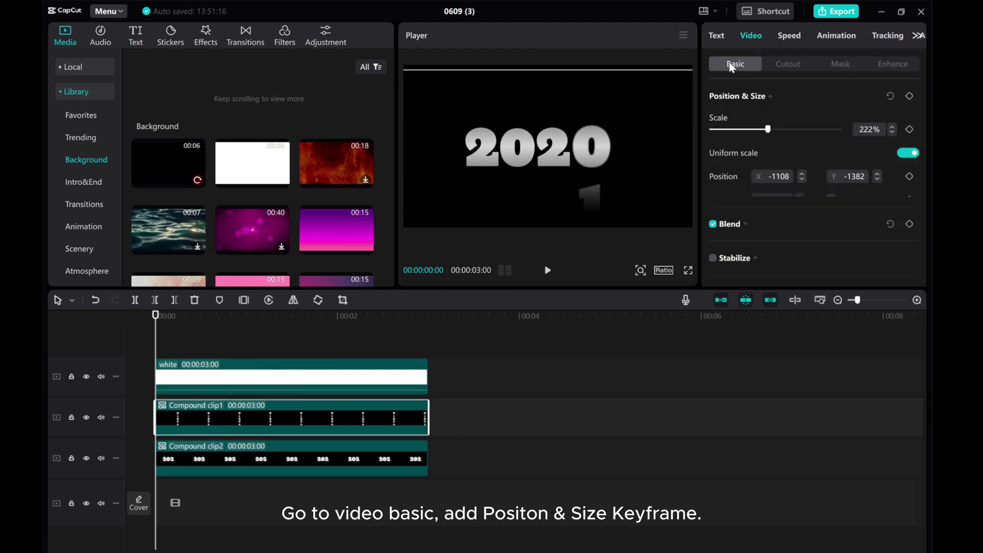
click(910, 96)
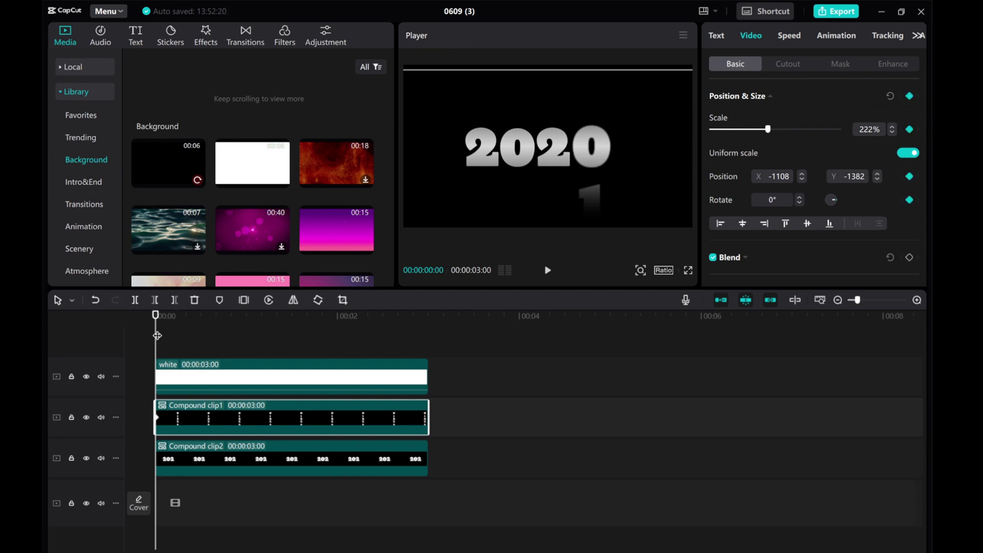
drag(157, 335, 432, 339)
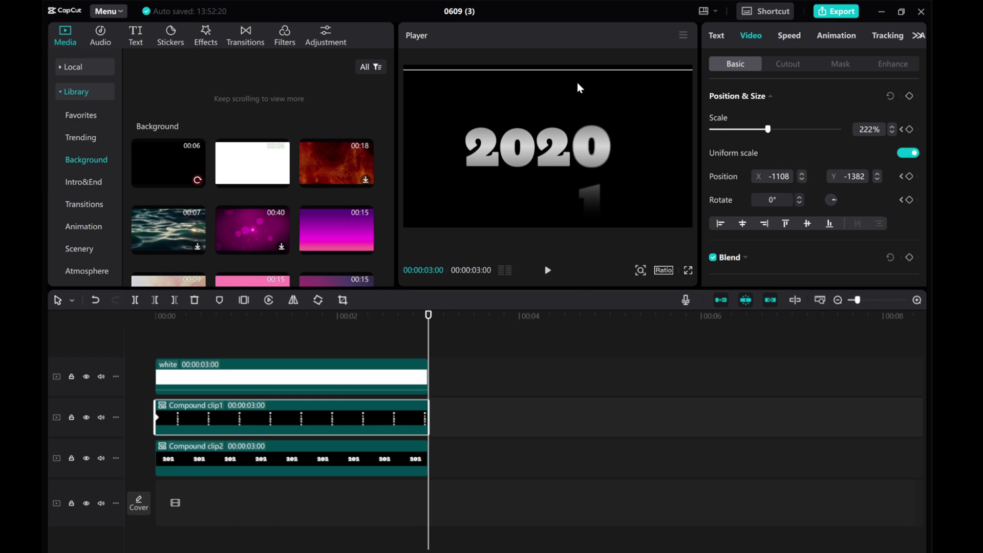
Slide the digit column up through 2021 and 2023 until 2024 shows
drag(585, 78, 580, 1)
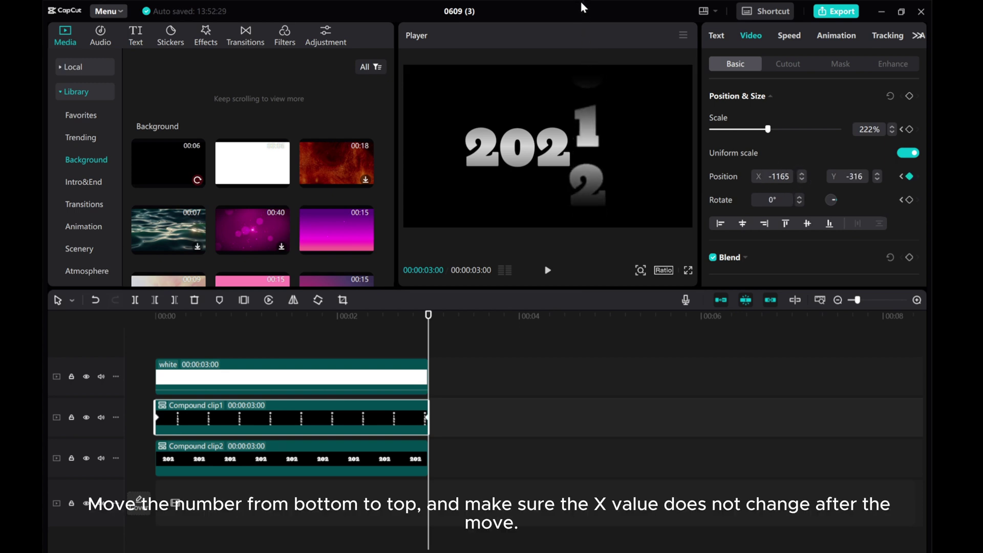
drag(574, 155, 592, 48)
drag(596, 164, 587, 105)
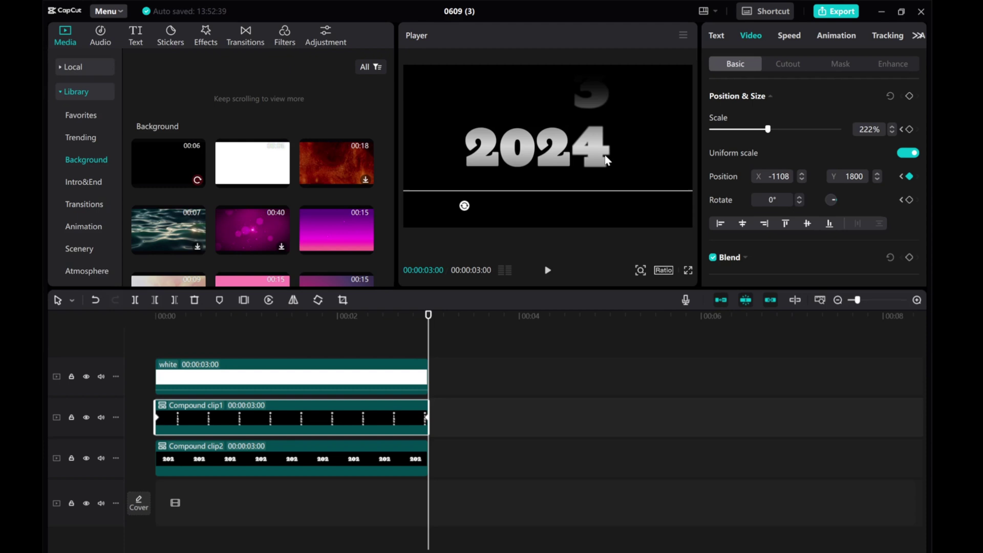
drag(606, 160, 597, 160)
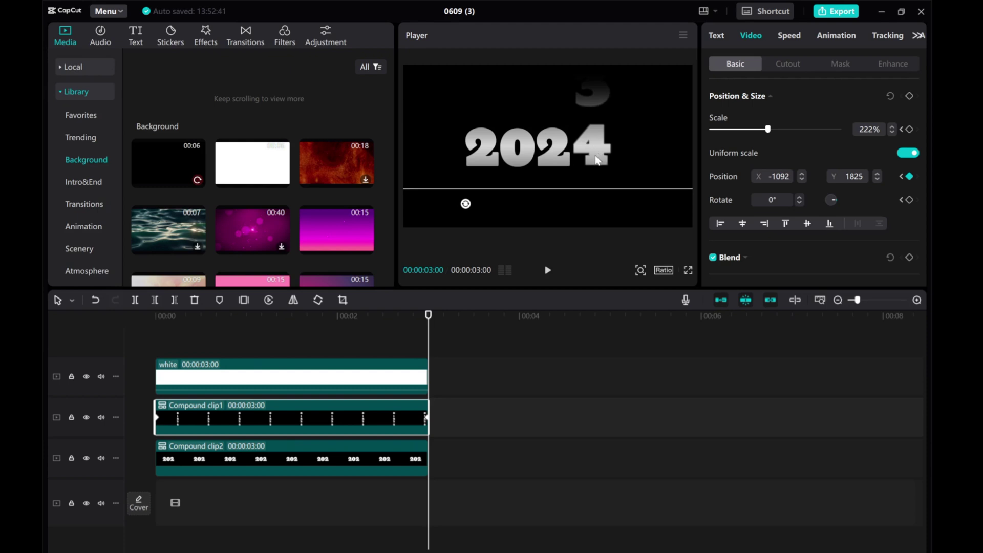
Set the end keyframe's Position X to -1108 and lower Position Y to 1808
double_click(801, 178)
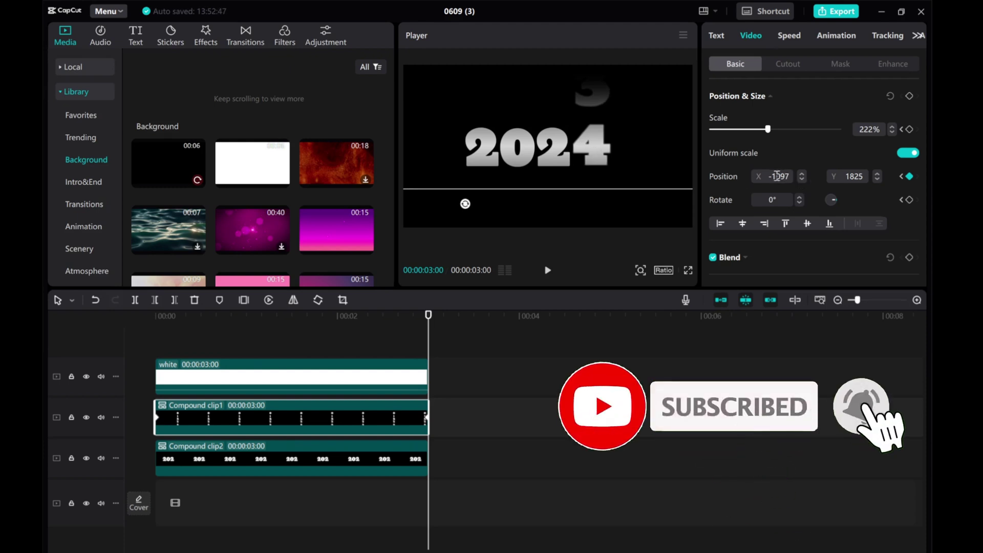
scroll(801, 178, down, 1)
click(794, 148)
text(-1108)
key(Return)
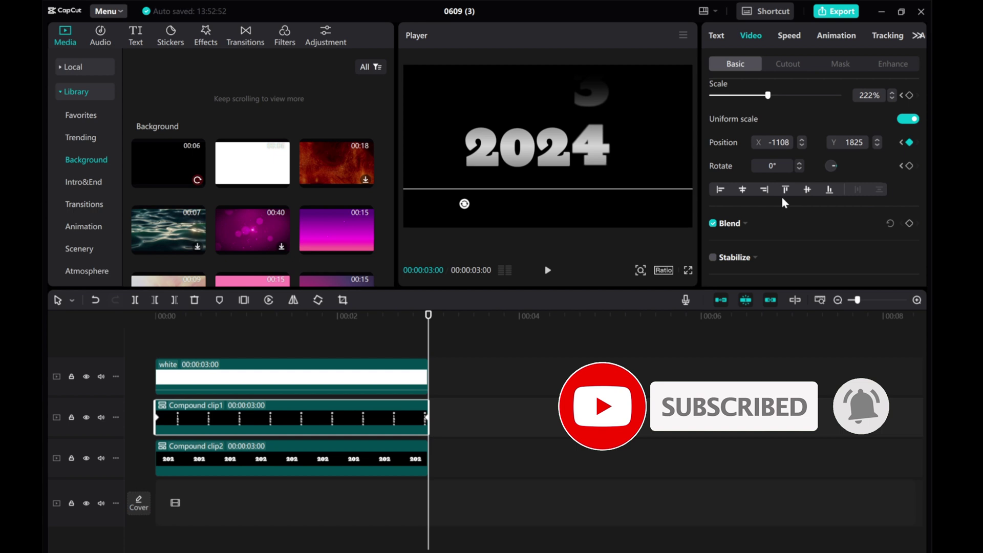
double_click(877, 146)
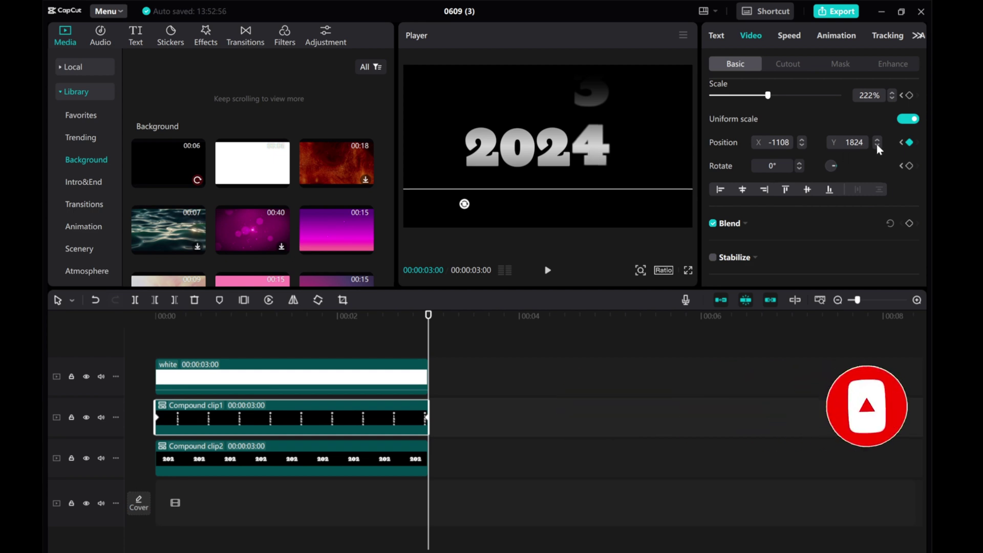
double_click(877, 146)
double_click(878, 146)
double_click(877, 146)
double_click(878, 146)
double_click(877, 146)
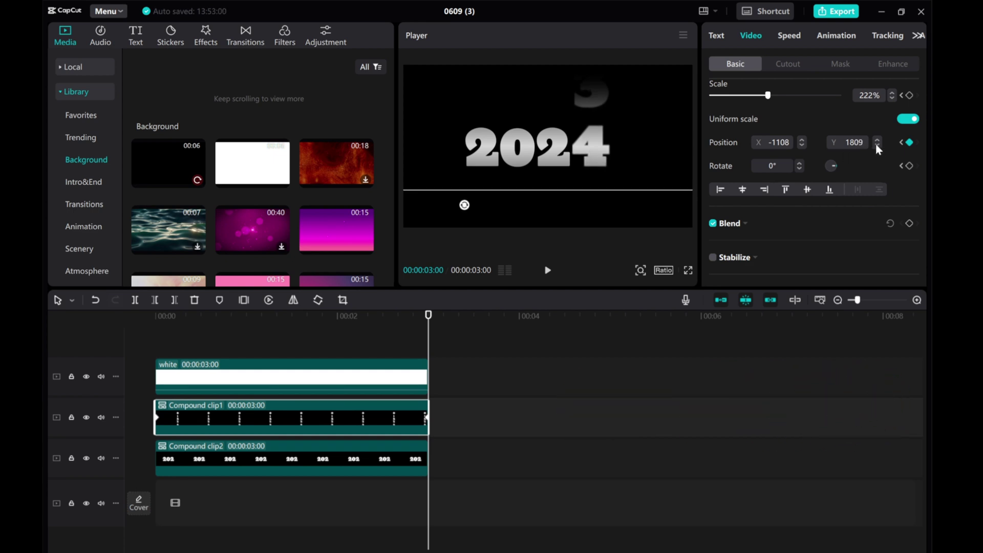
double_click(877, 146)
double_click(877, 146)
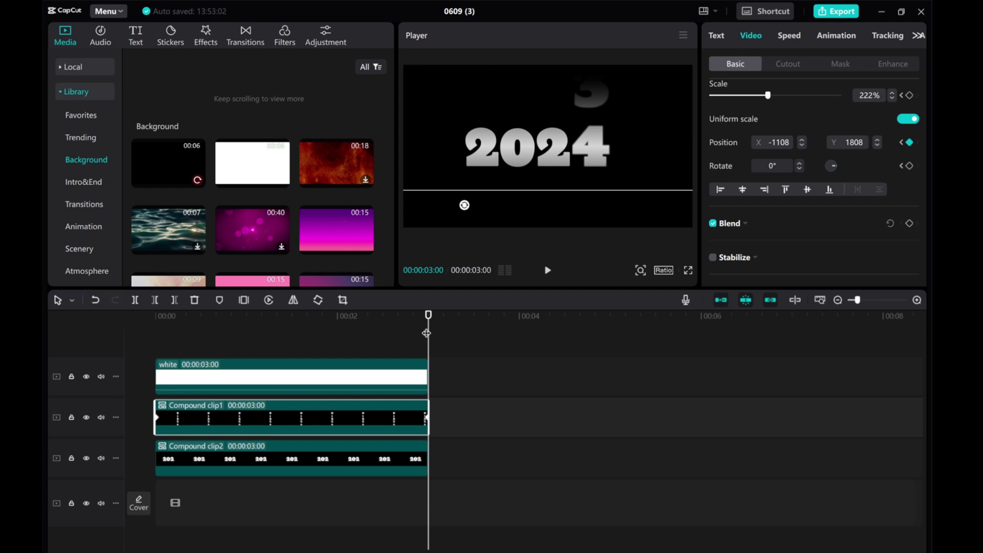
Preview the counter roll from the start of the timeline
drag(426, 333, 43, 323)
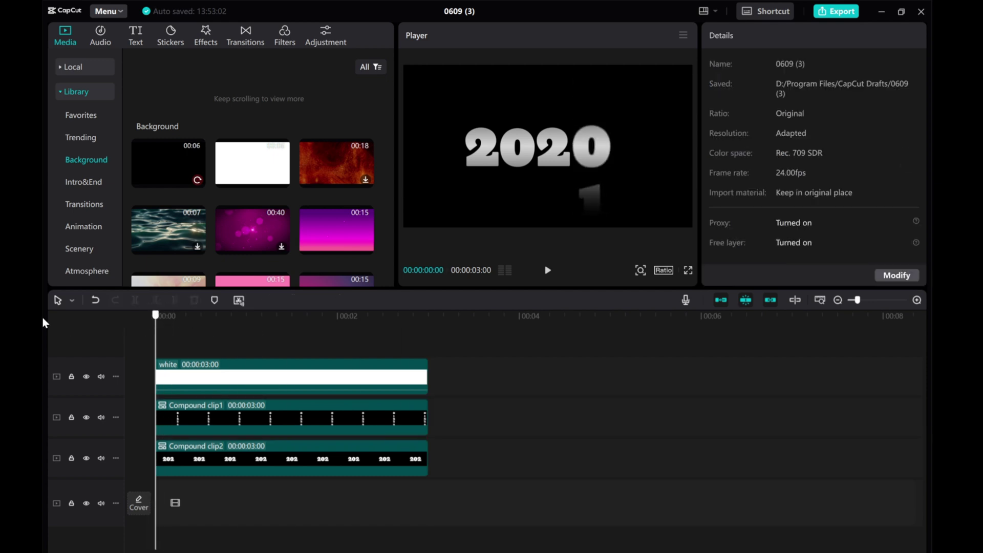
click(548, 271)
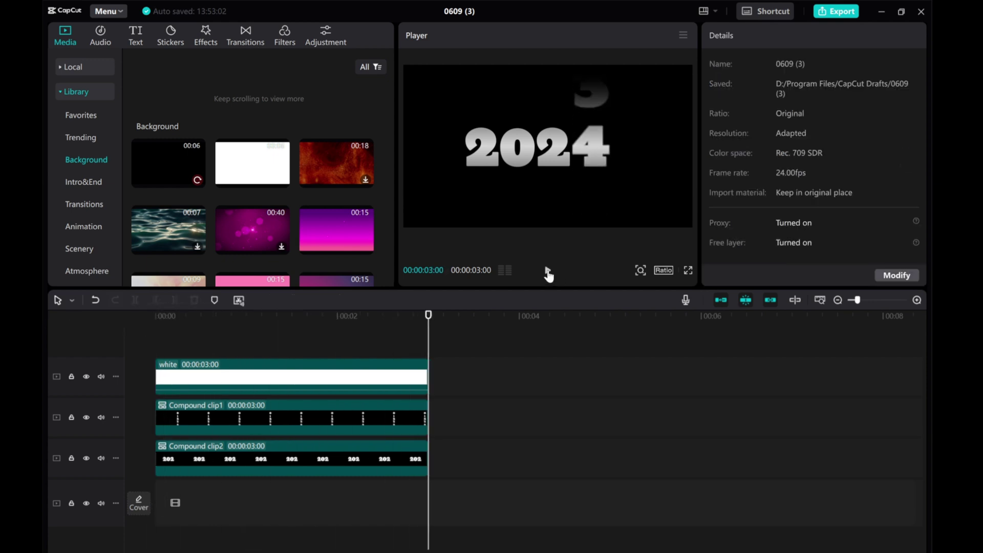
drag(429, 334, 44, 321)
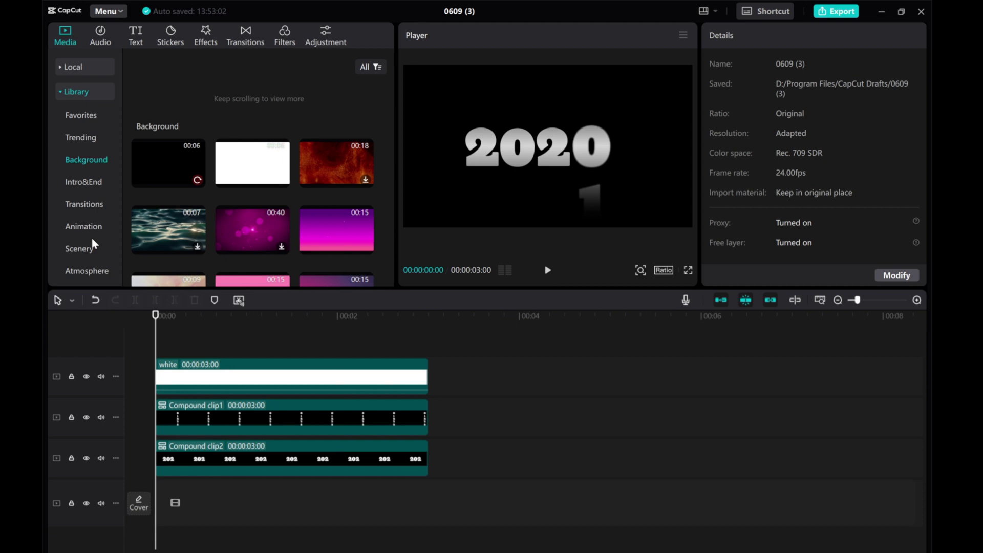
Select the background and both compound clips and group them as Combo A
drag(456, 465, 154, 358)
right_click(164, 377)
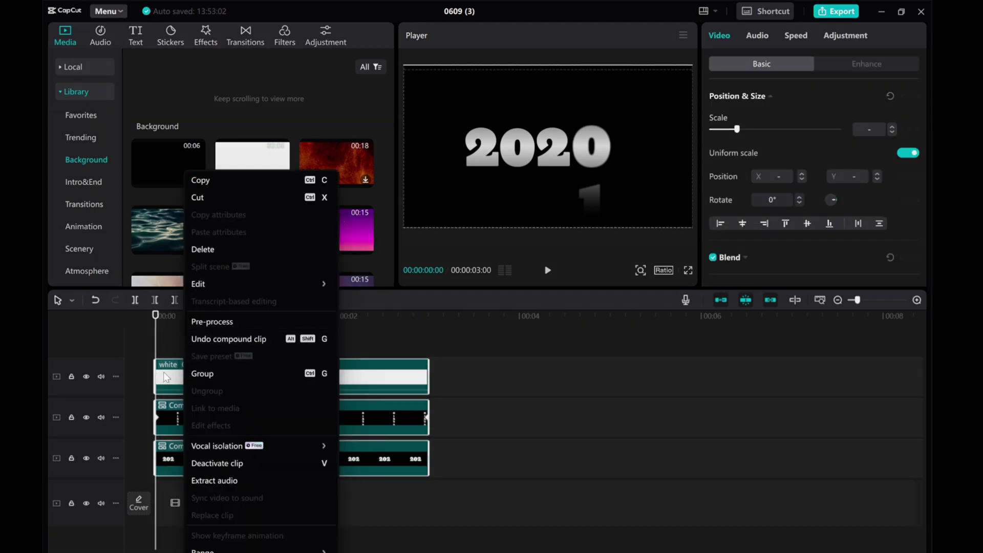
click(163, 377)
right_click(165, 377)
click(202, 373)
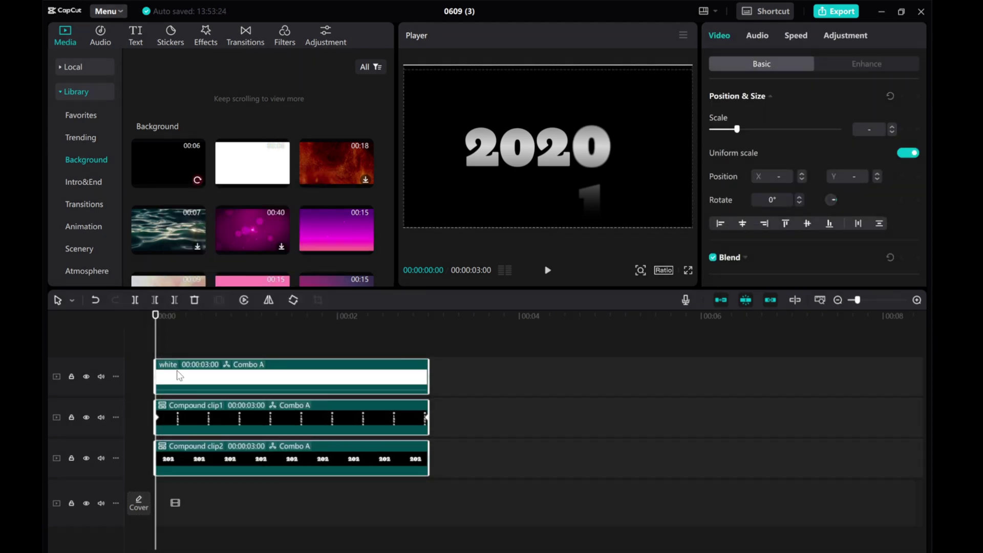
Play back the grouped counter rolling from 2020 to 2024
click(547, 271)
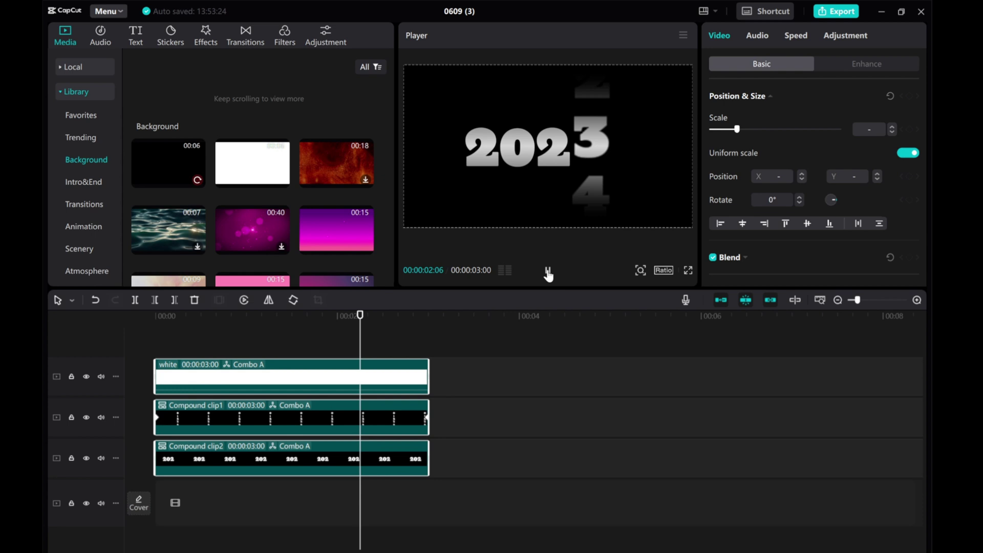
click(155, 323)
click(168, 339)
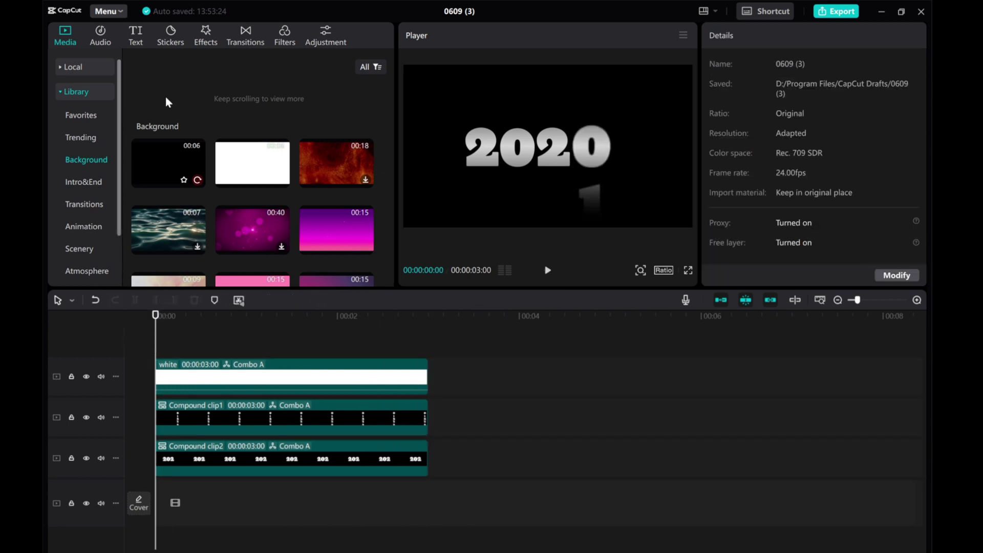
Search sound effects for 'cinema projector' and add Projector 01-2(171615) to a new audio track
click(101, 34)
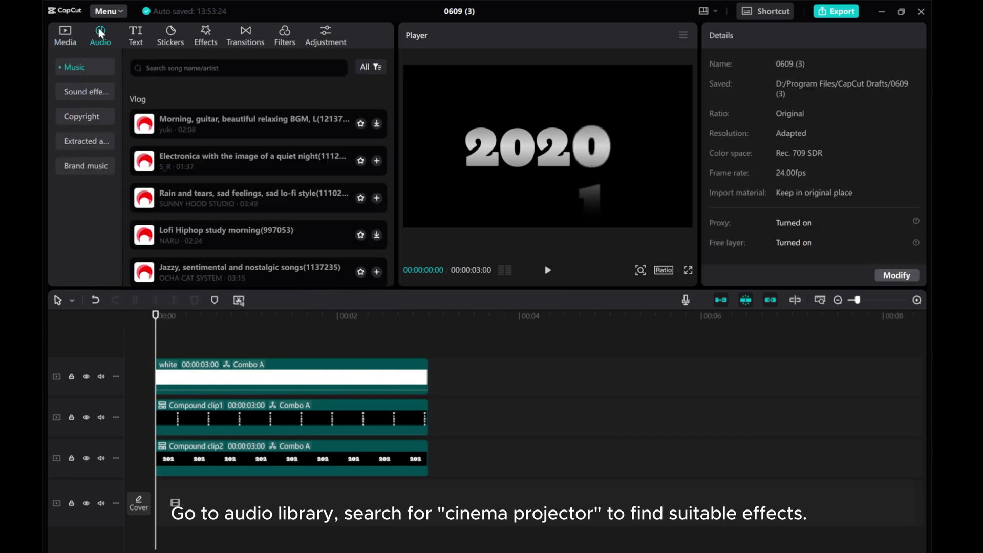
click(79, 93)
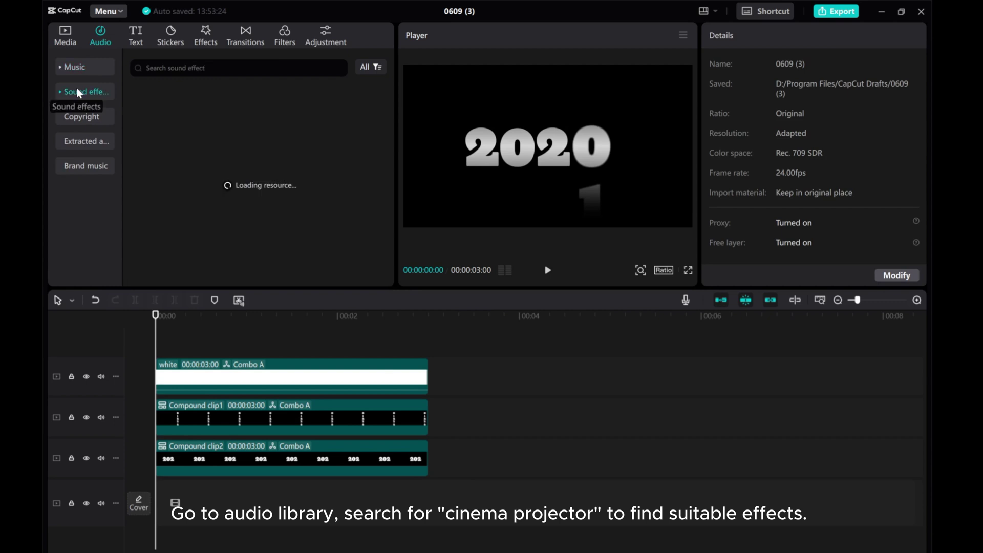
click(179, 67)
click(158, 102)
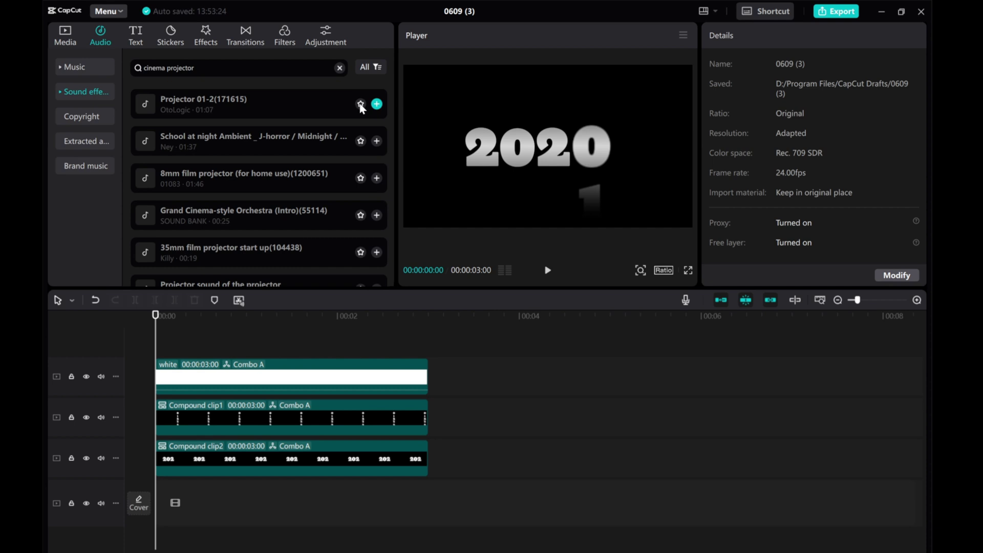
click(292, 109)
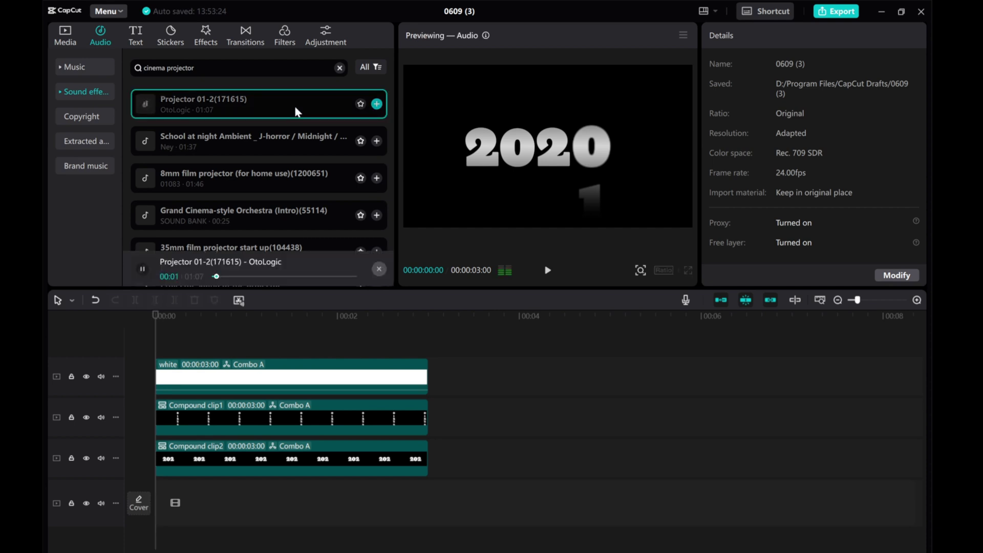
click(377, 104)
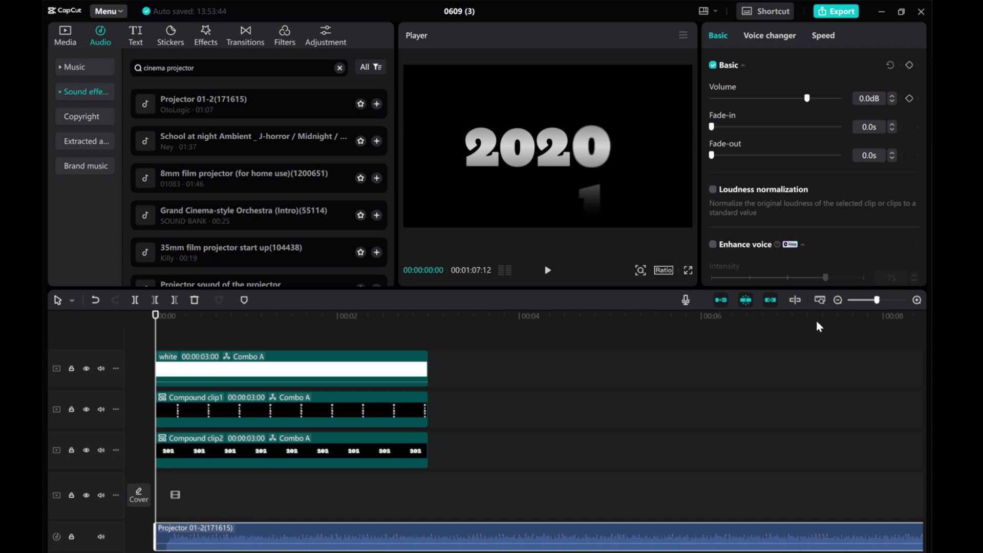
Play the project with the projector sound, then return the playhead to the counter's start
click(838, 300)
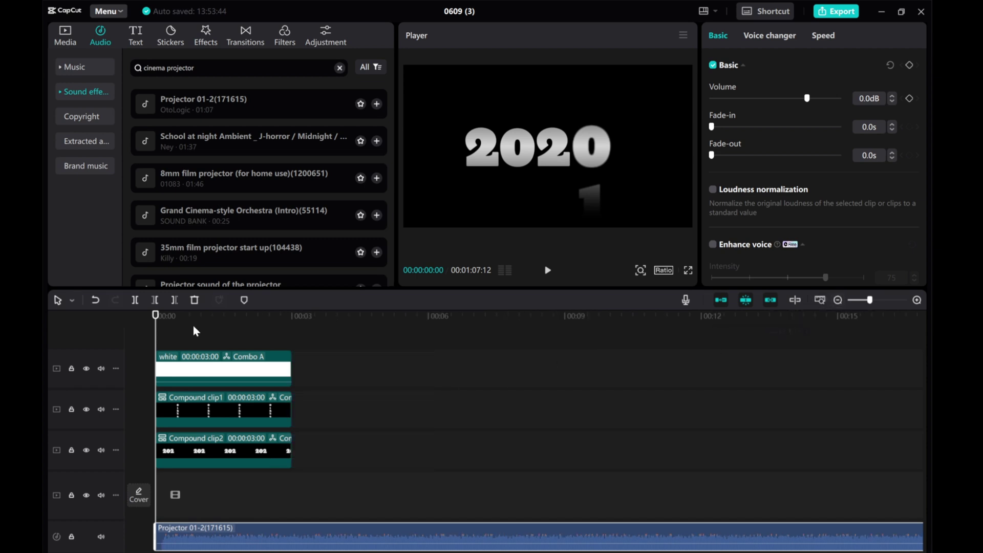
key(space)
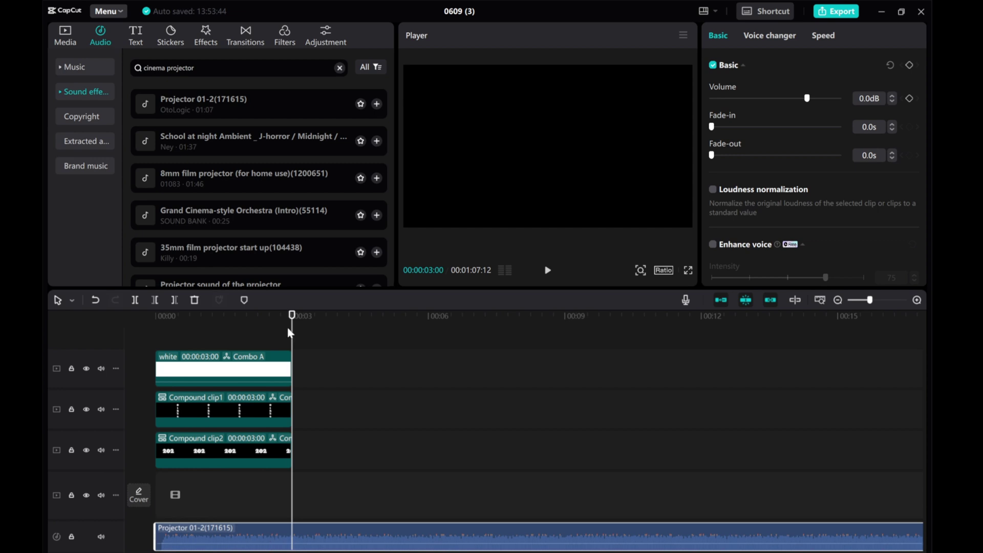
drag(290, 333, 164, 338)
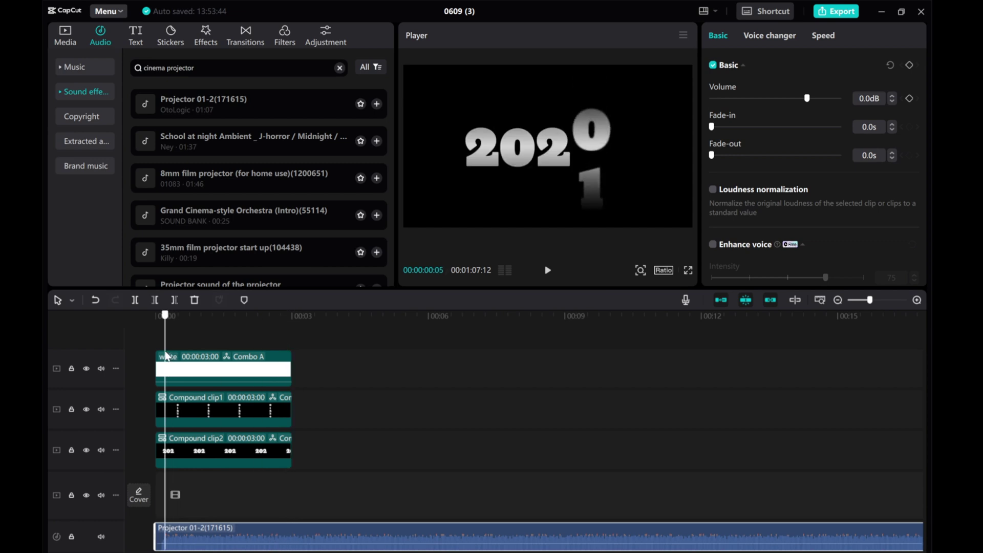
Zoom the timeline in and move the playhead to the 3-second mark
click(918, 303)
click(918, 303)
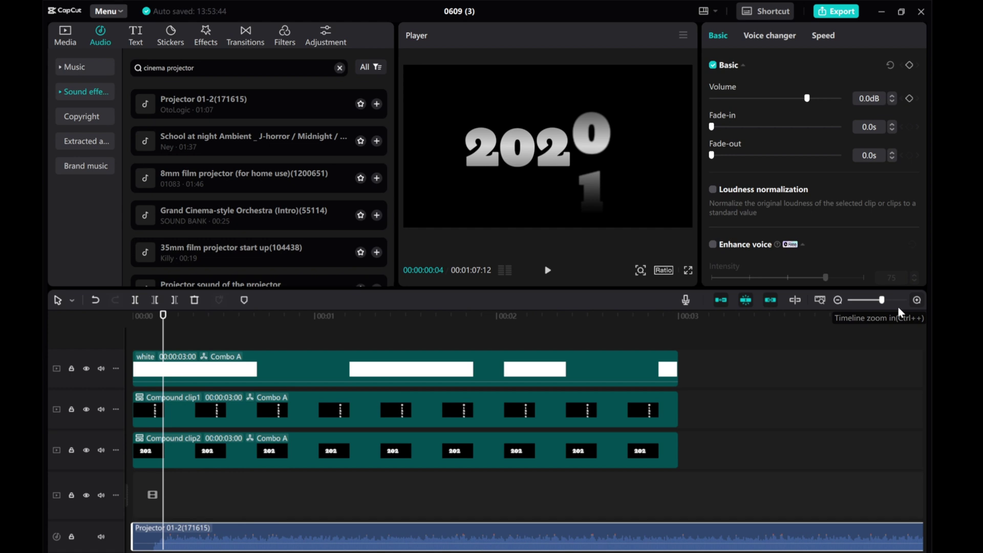
scroll(163, 347, left, 1)
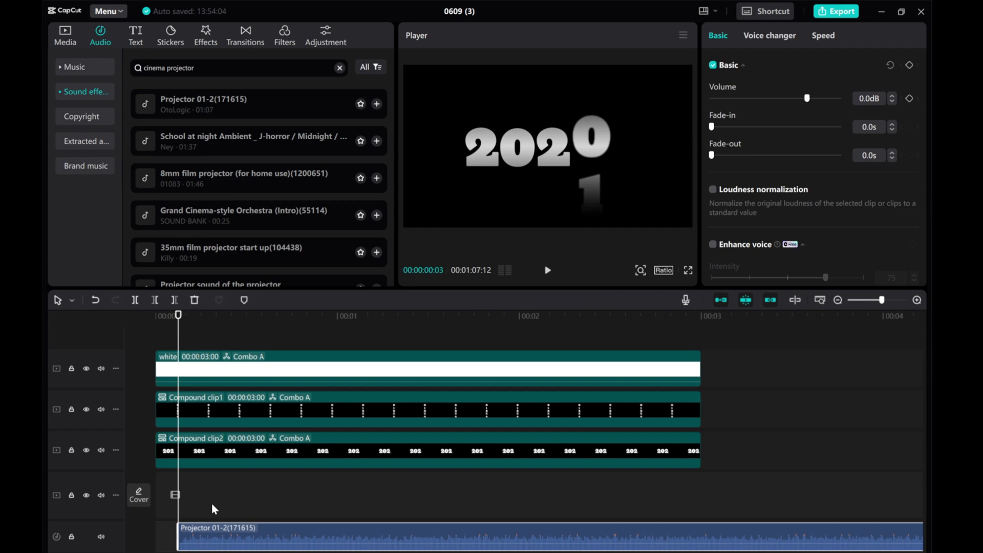
scroll(194, 546, down, 1)
scroll(195, 546, down, 2)
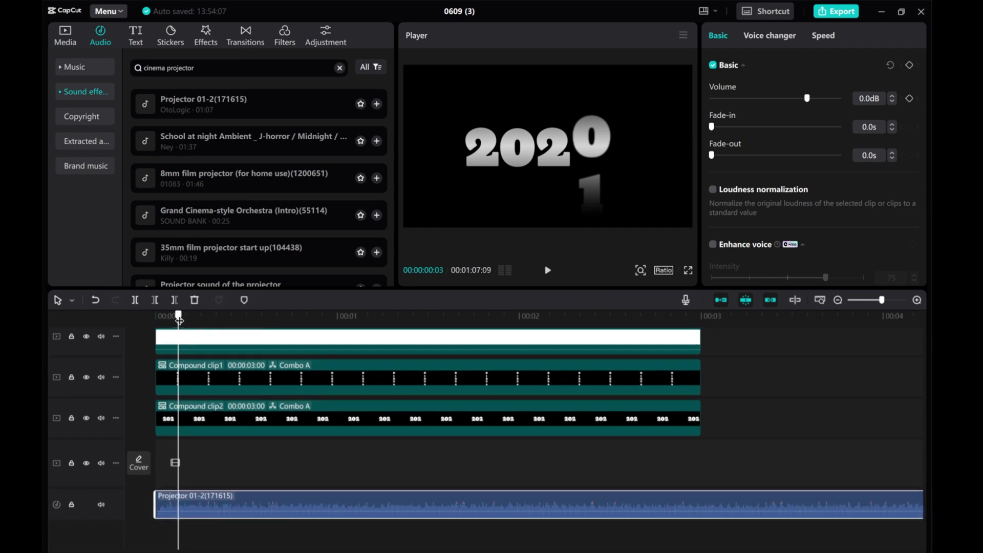
drag(178, 320, 700, 323)
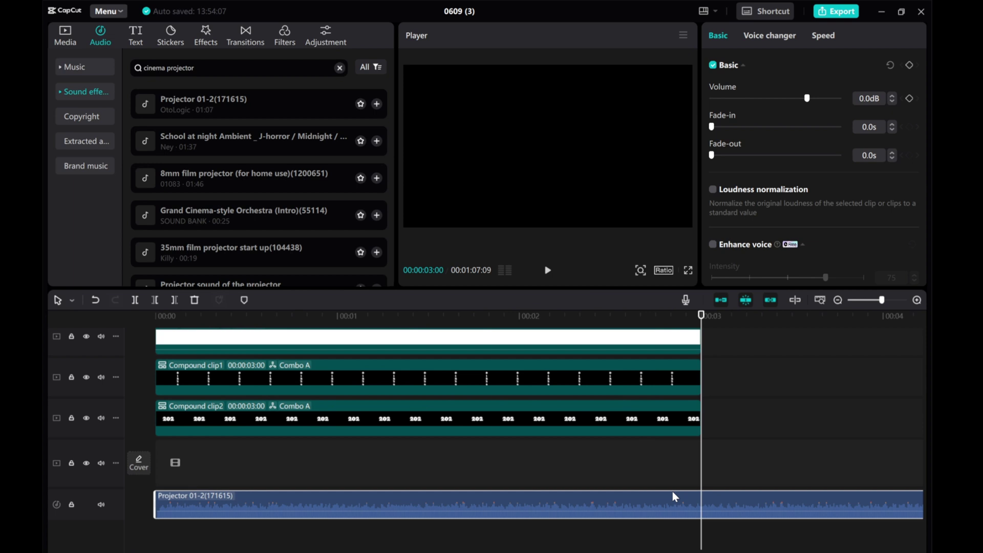
click(175, 301)
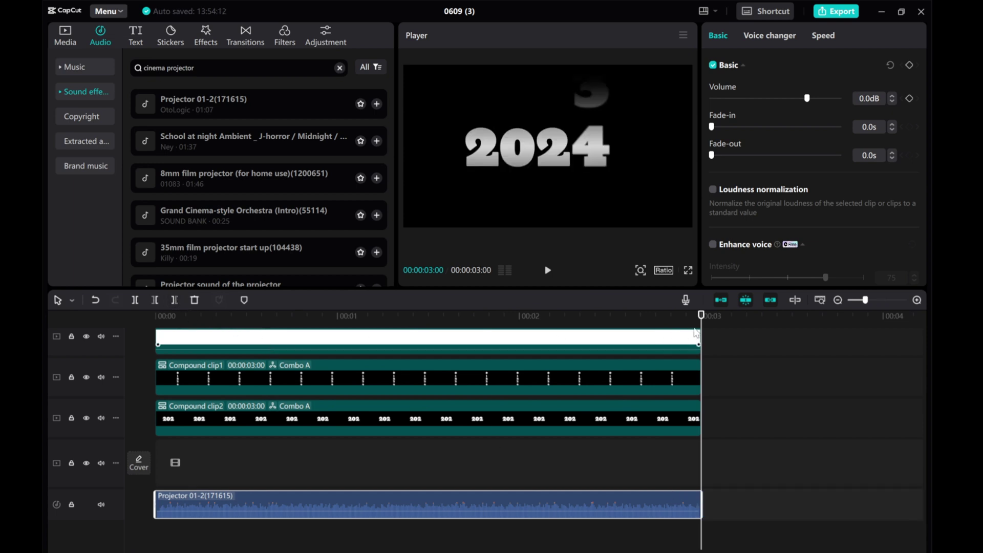
drag(701, 316, 44, 281)
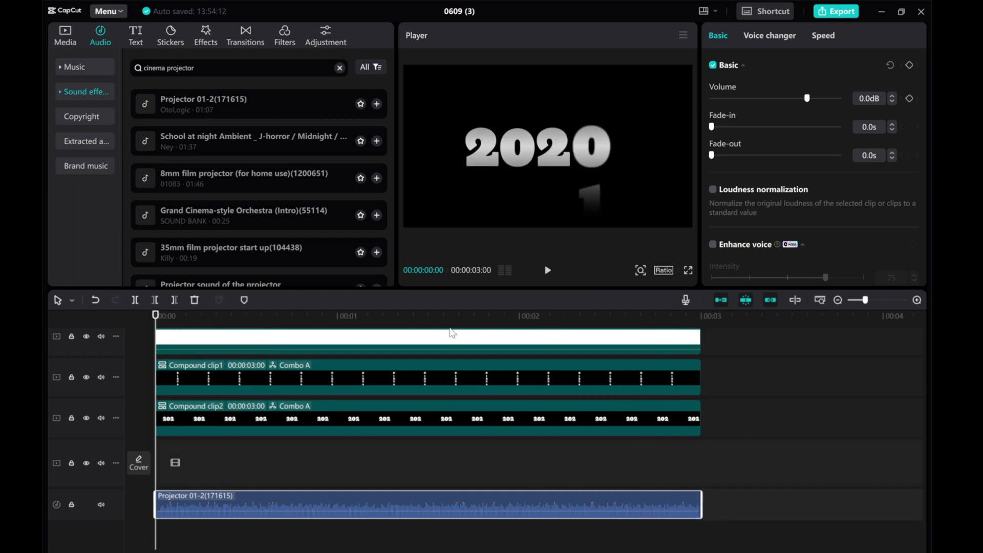
click(548, 270)
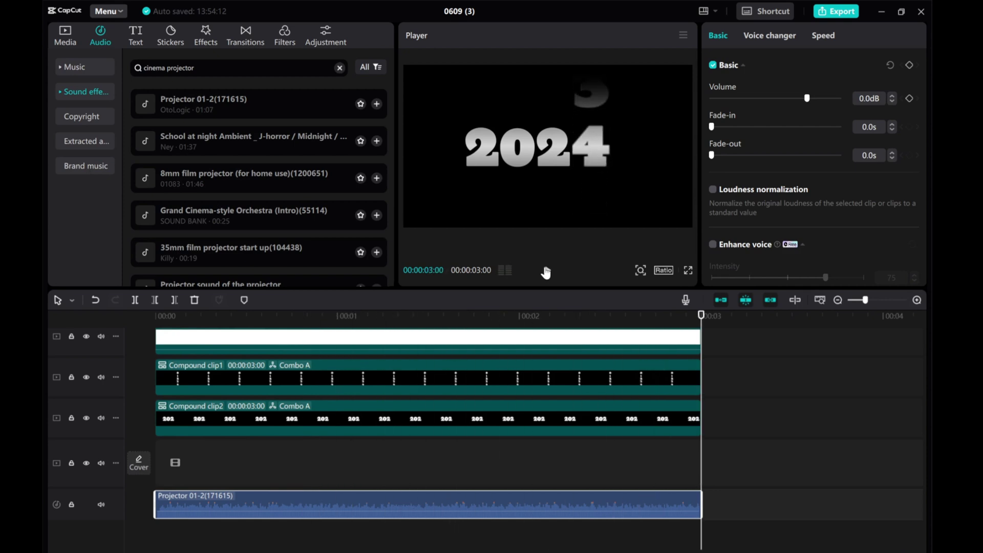
key(Home)
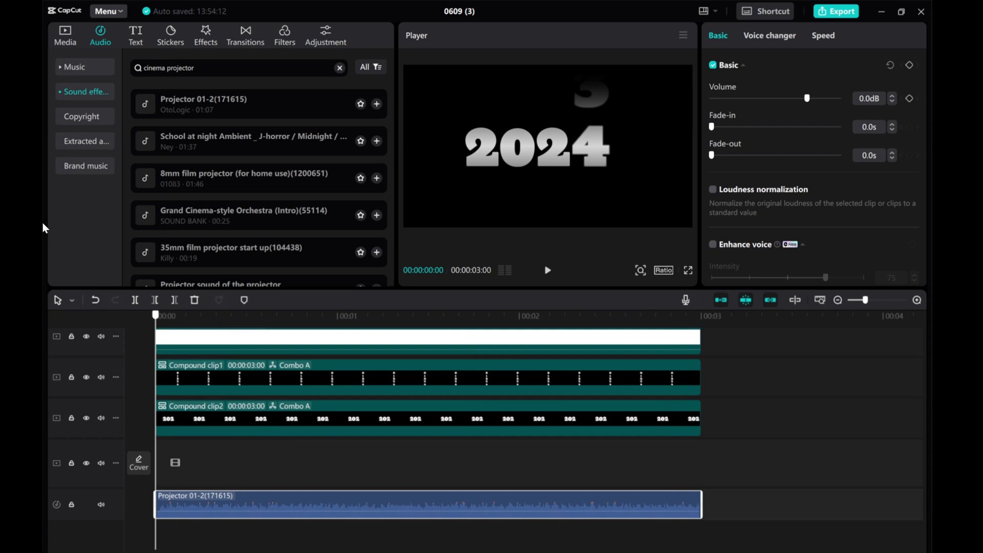